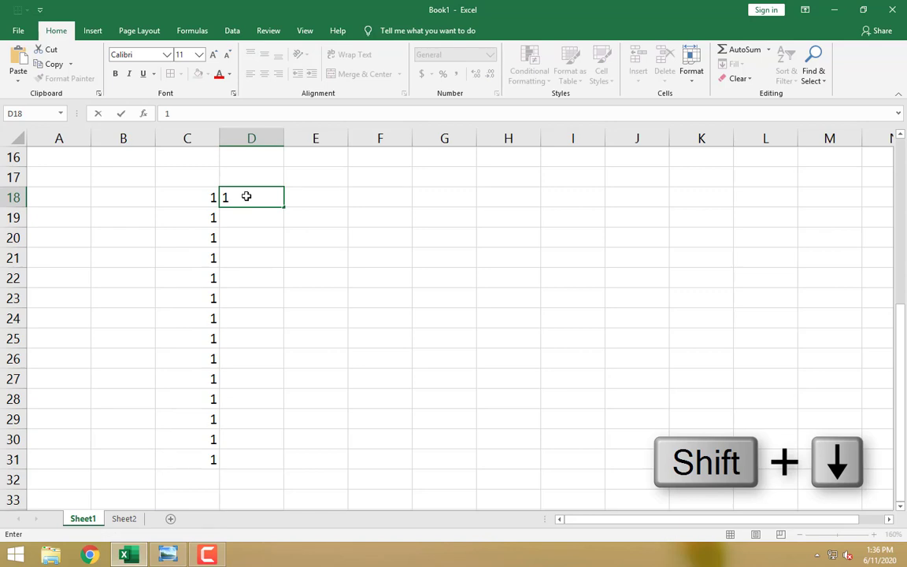
Fill the value 1 from D18 down through D31 so every cell in the range repeats it
key("shift+Down")
key("shift+Down")
key("shift+Down")
key("shift+Down")
key("shift+Down")
key("shift+Down")
key("shift+Down")
key("shift+Down")
key("shift+Down")
key("shift+Down")
key("shift+Down")
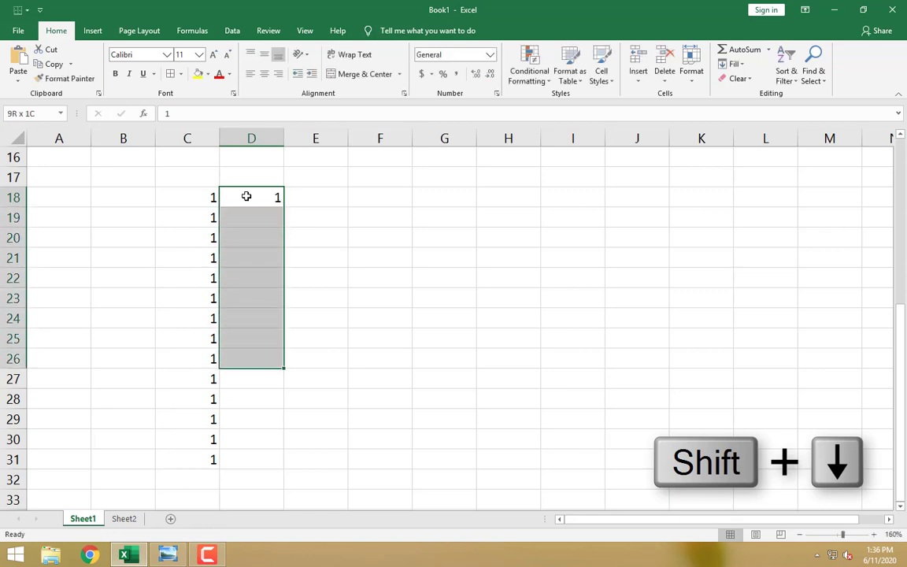
key("shift+Down")
key("shift+Down")
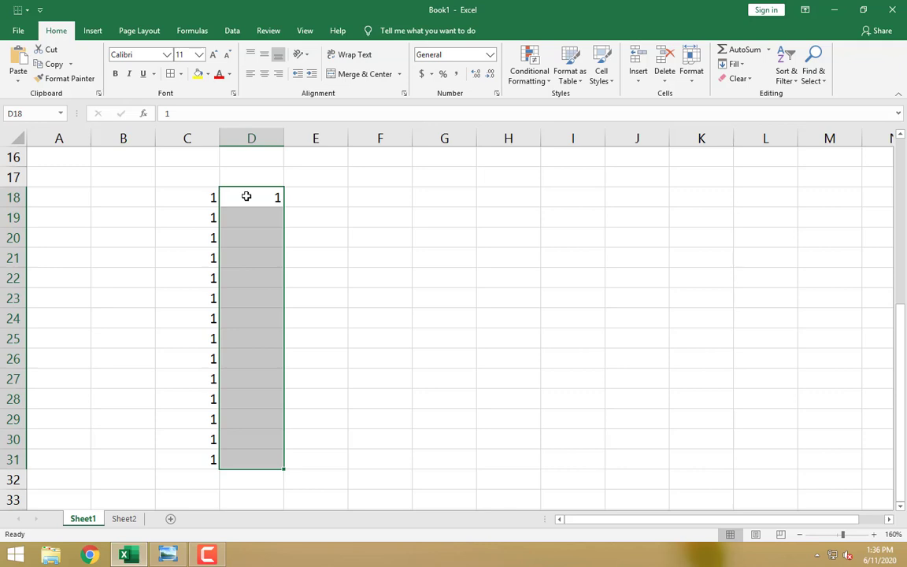
key("ctrl+d")
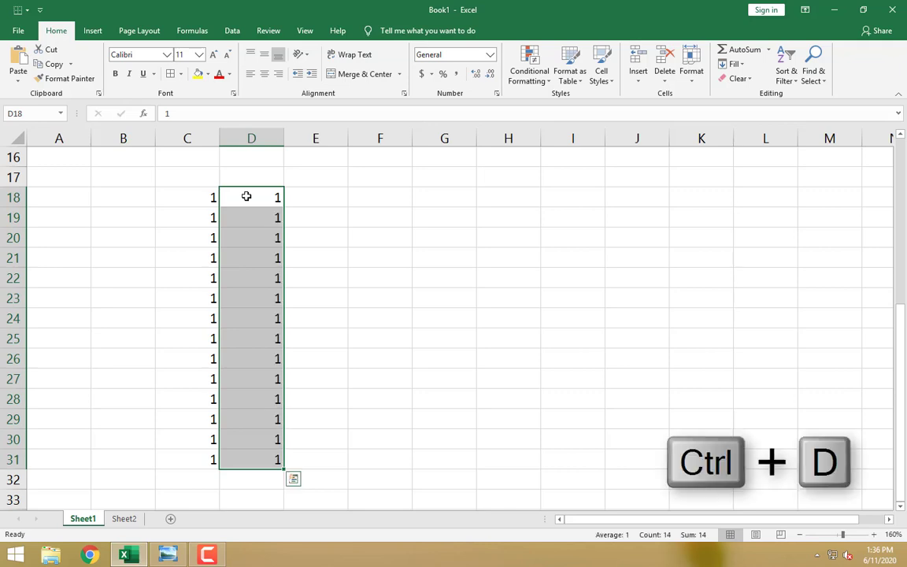
Enter 1 in E18 and autofill it down to E31 as a consecutive number series
key("Right")
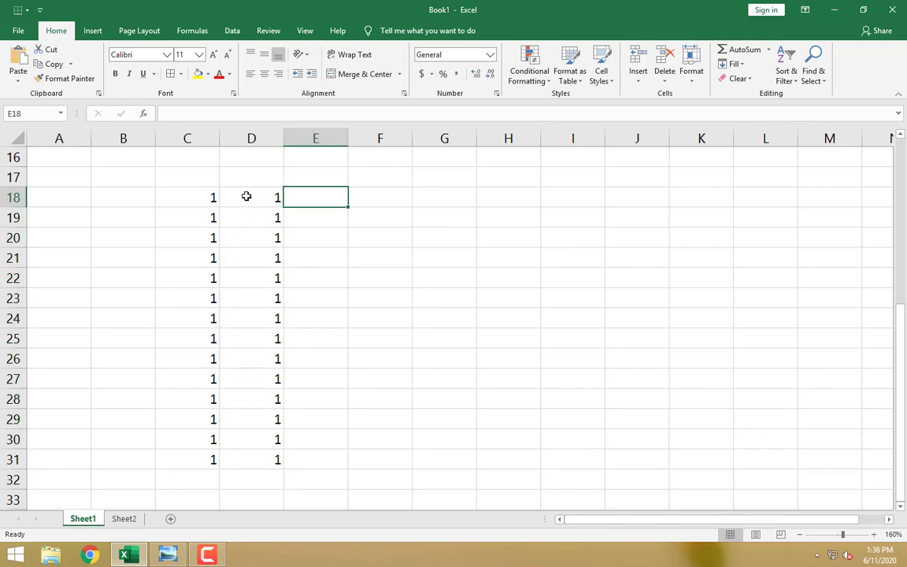
type("1")
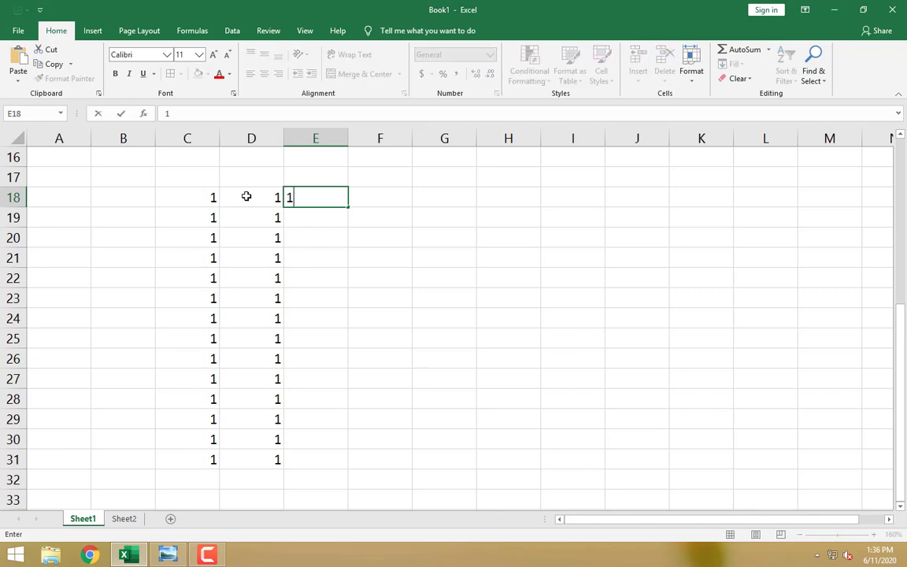
left_click(347, 206)
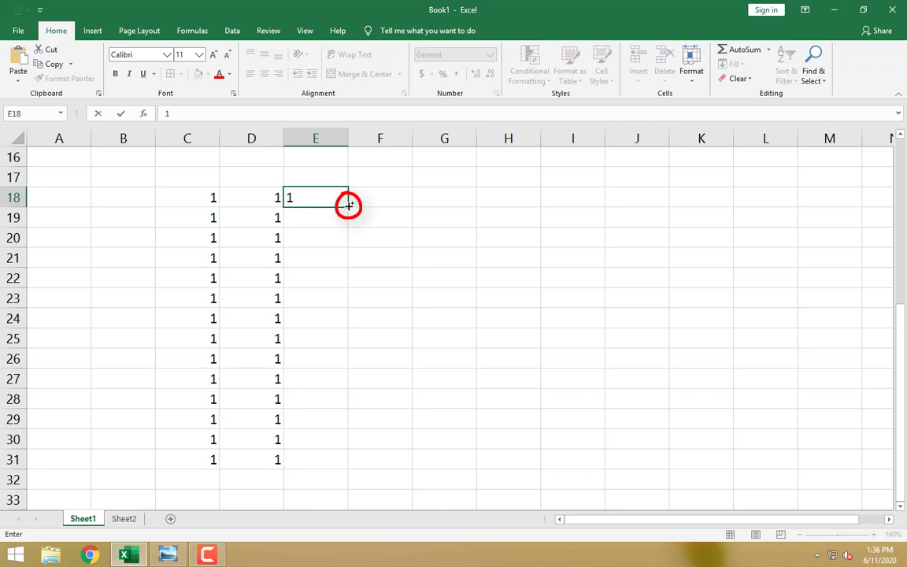
left_click_drag(348, 205, 311, 461)
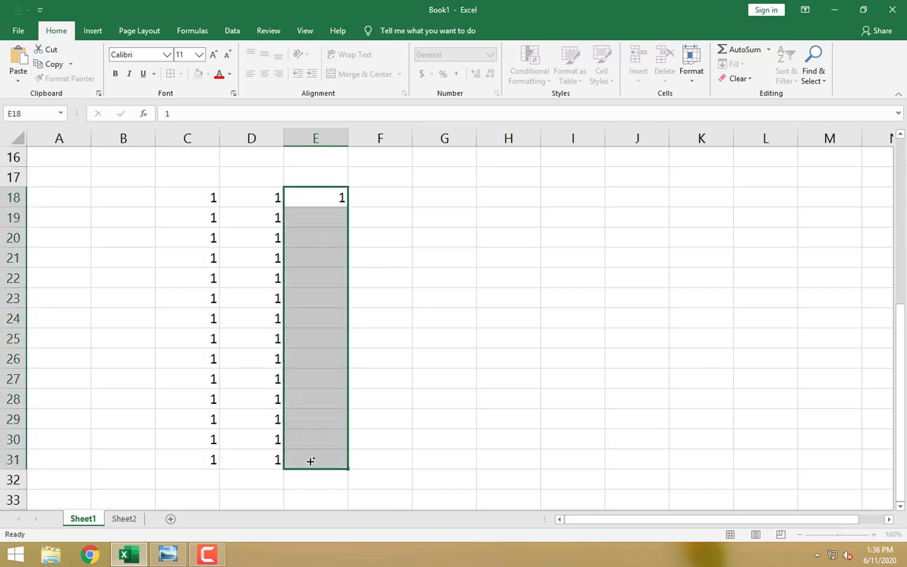
Enter 1 in F18 and 3 in F19, and extend the odd-number series down to F31
left_click(383, 192)
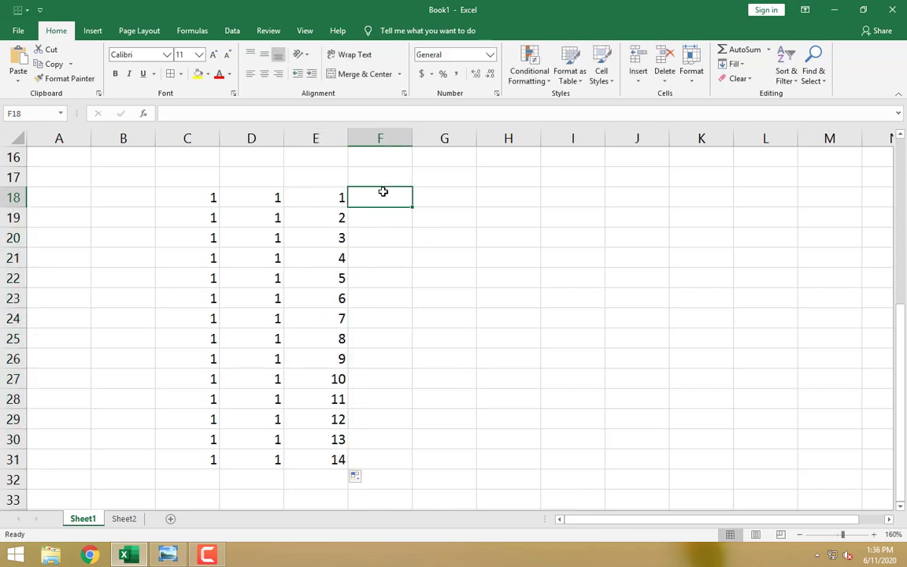
type("1")
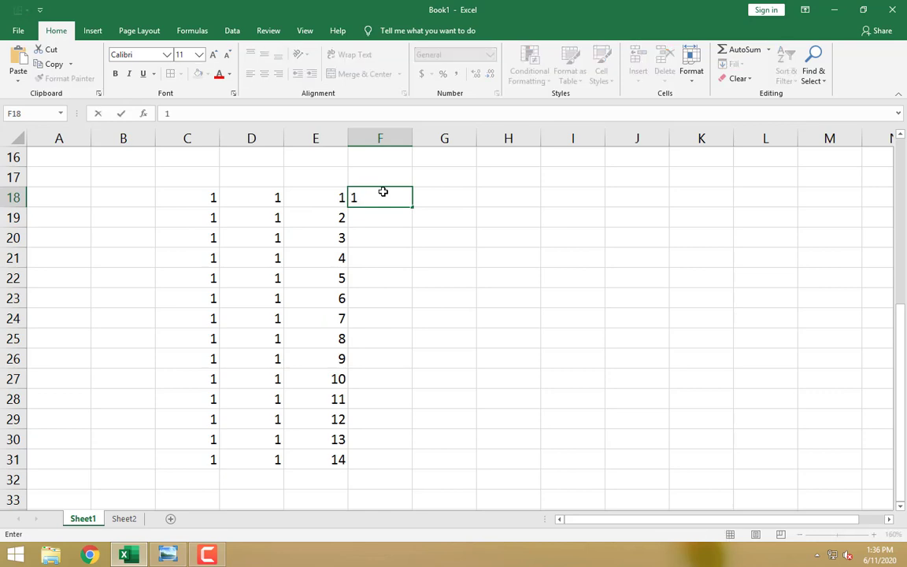
key("Return")
type("3")
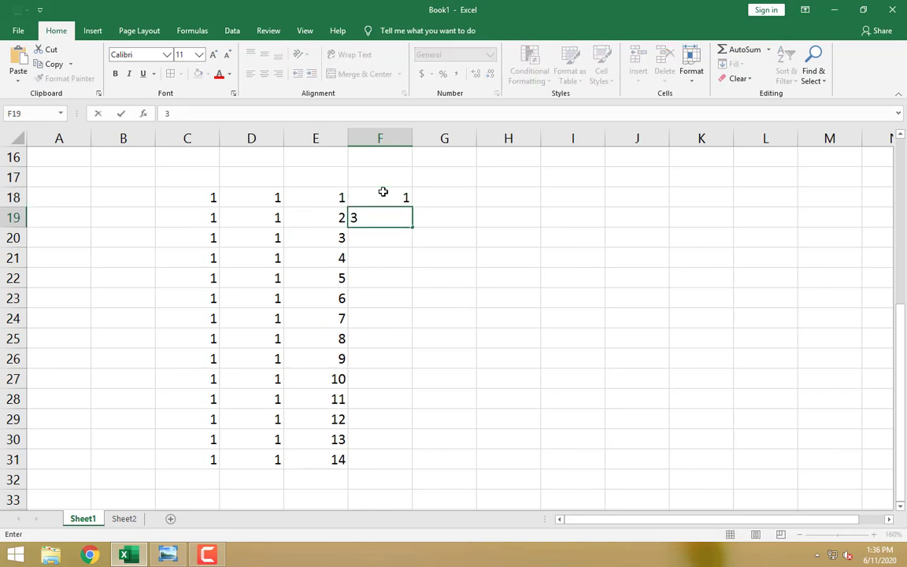
left_click(382, 192, "shift")
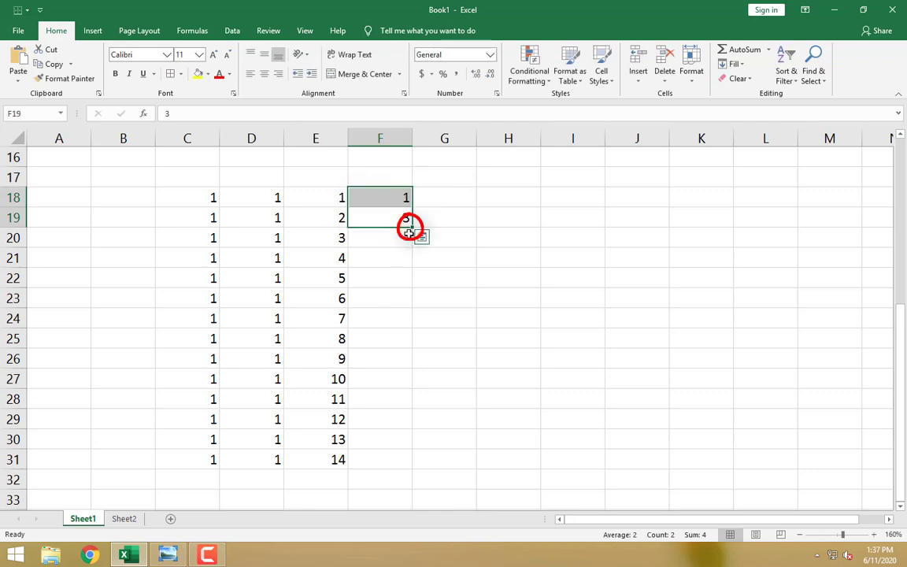
left_click_drag(412, 227, 389, 461)
Enter 2 in G18 and 4 in G19, and extend the even-number series down to G31
left_click(435, 196)
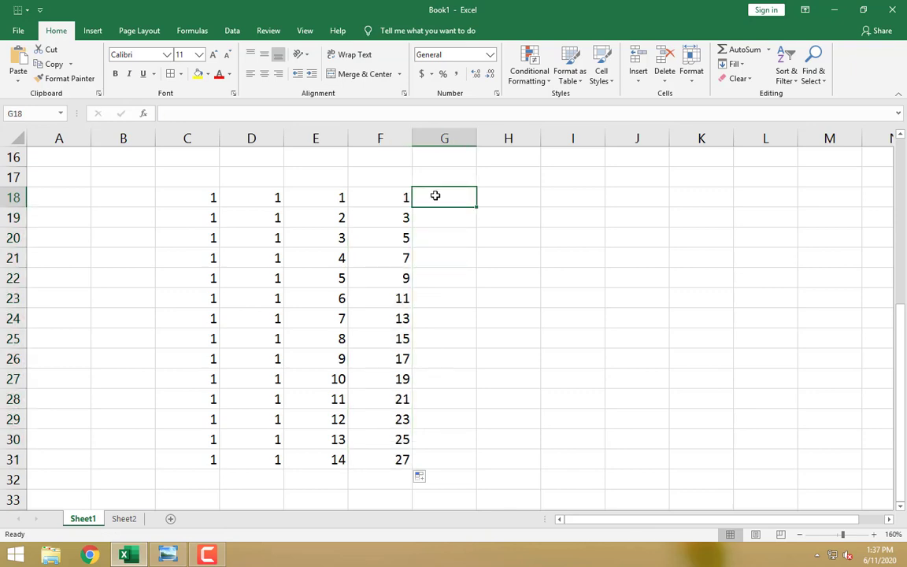
type("2")
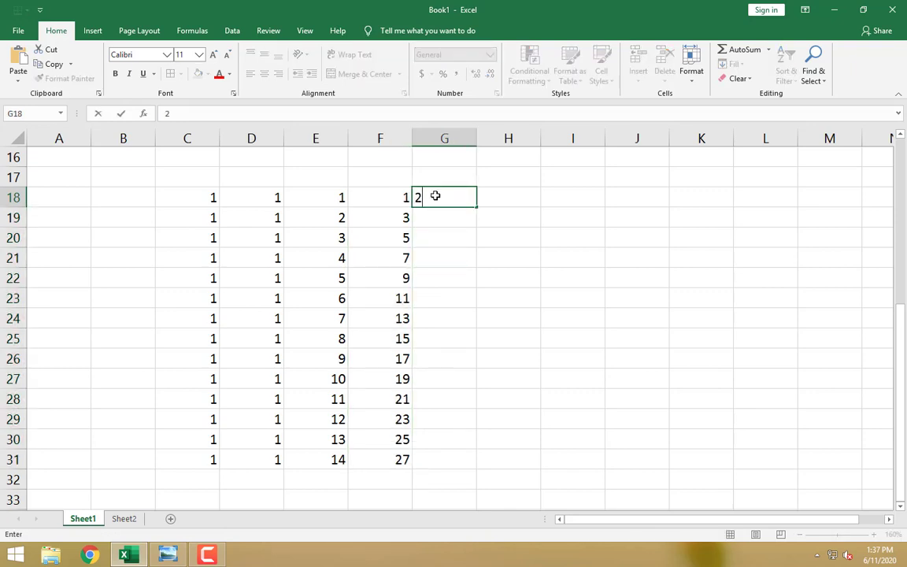
key("Return")
type("4")
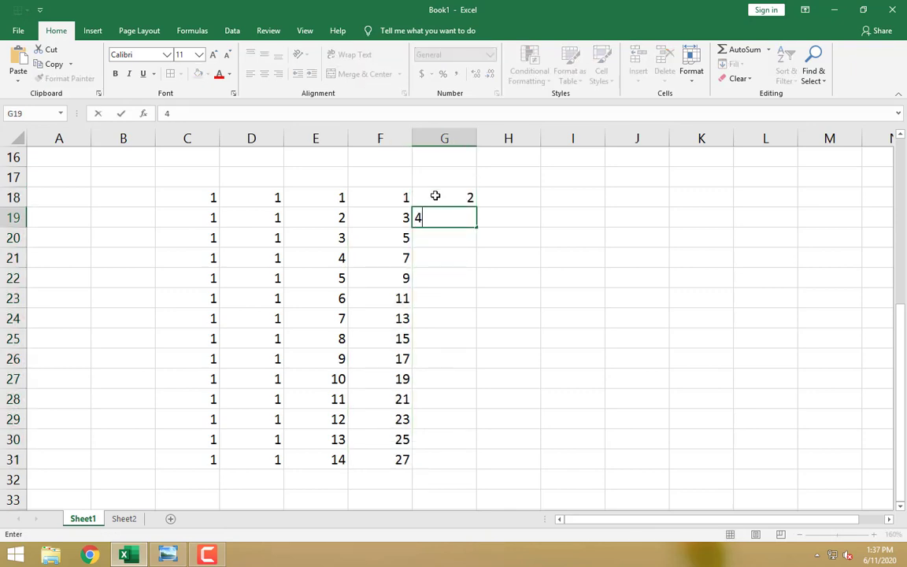
left_click(435, 196, "shift")
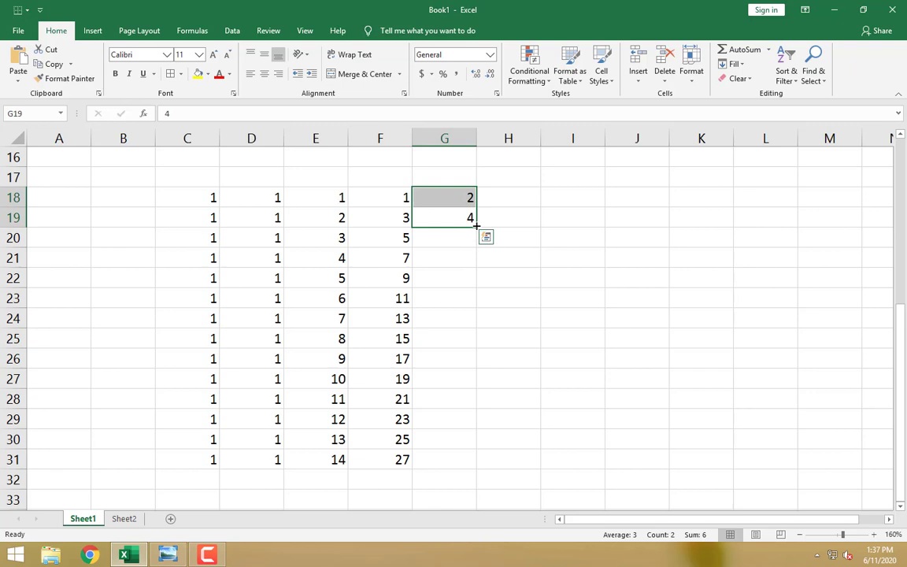
left_click_drag(476, 226, 469, 457)
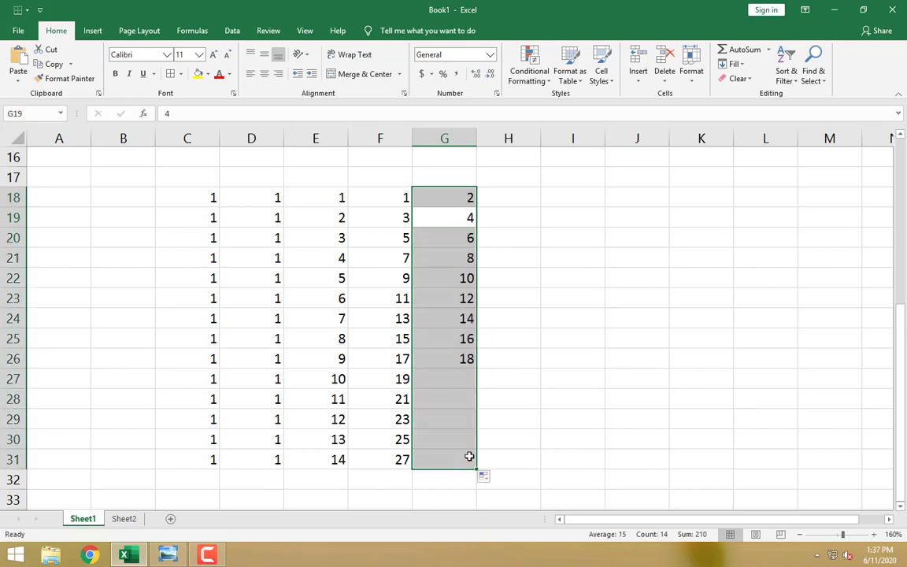
Enter Sunday in I18 and autofill the weekday names down to I31
left_click(579, 197)
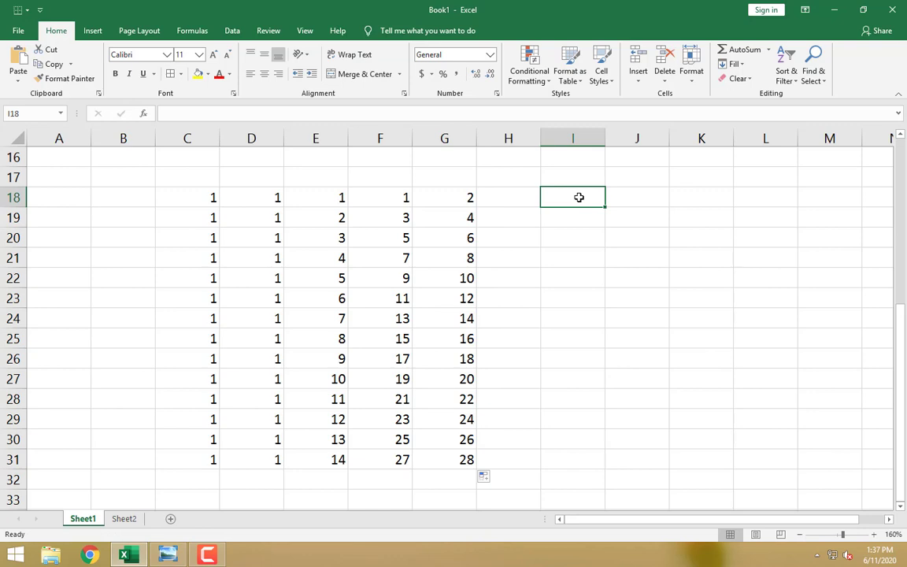
type("Sunday")
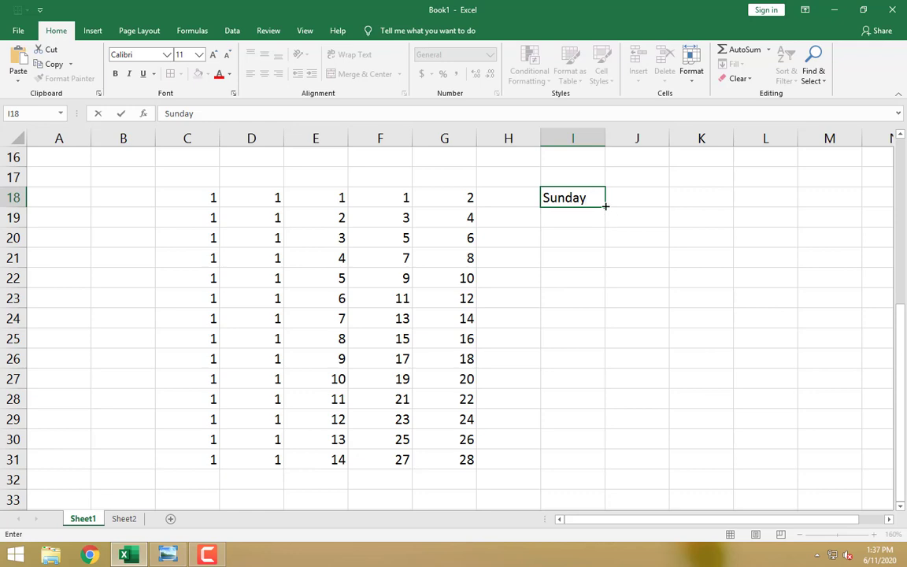
left_click_drag(606, 206, 587, 460)
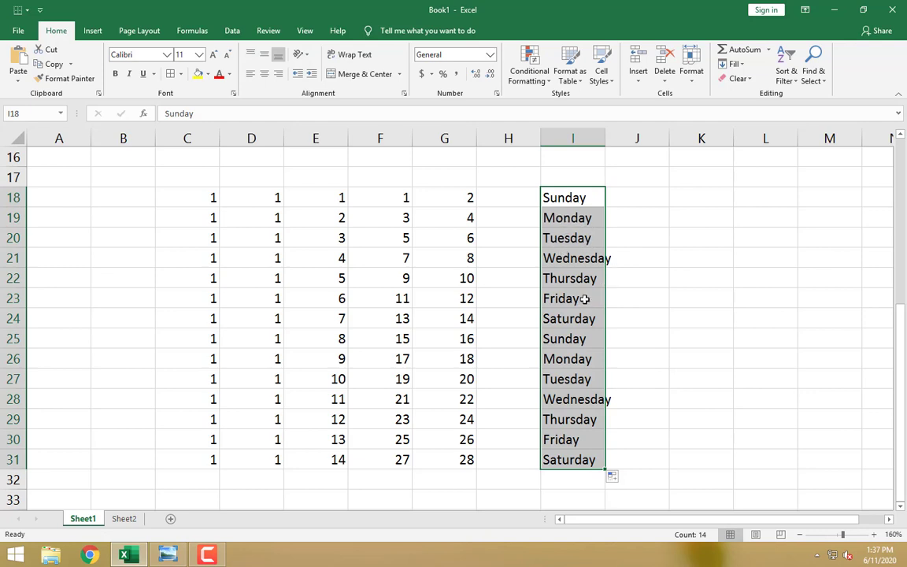
Enter Jan in K18 and autofill the abbreviated month names down to K31
left_click(656, 198)
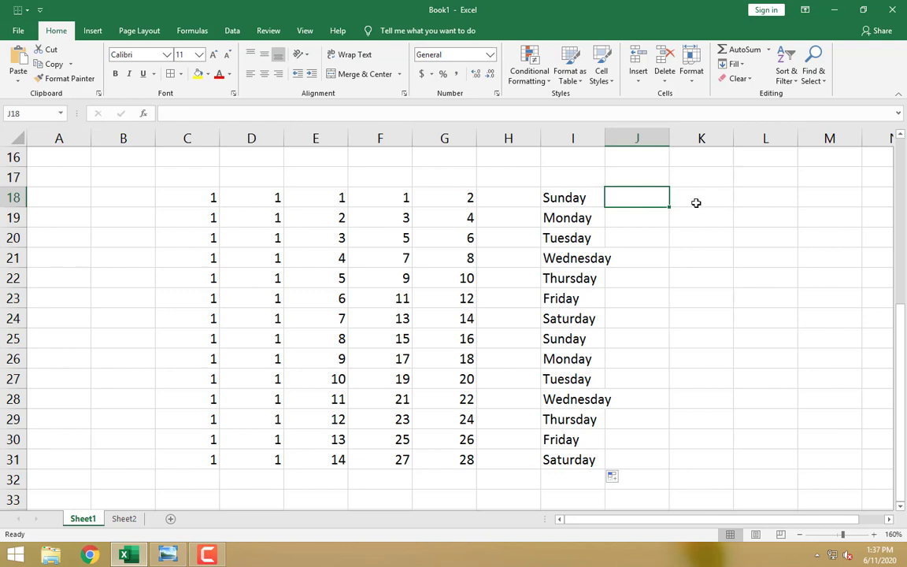
left_click(674, 204)
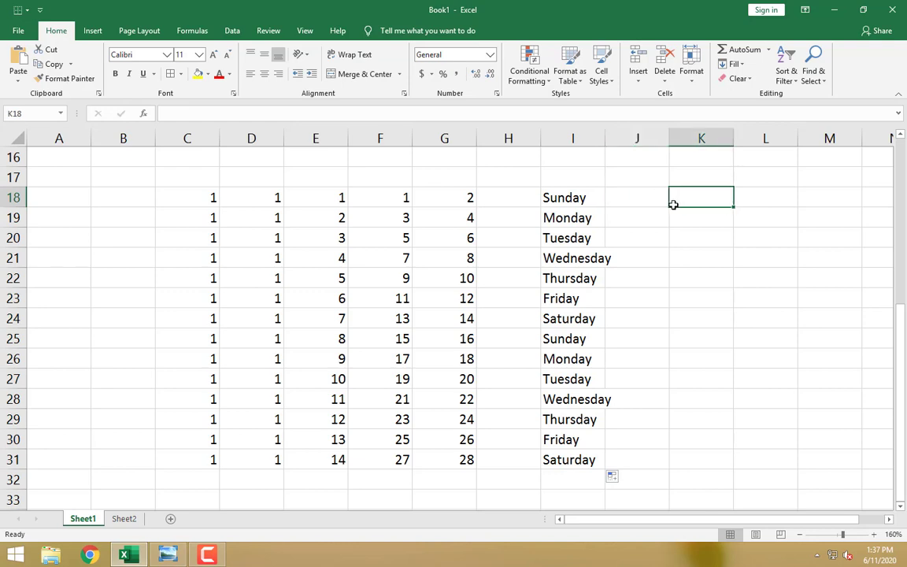
type("Jan")
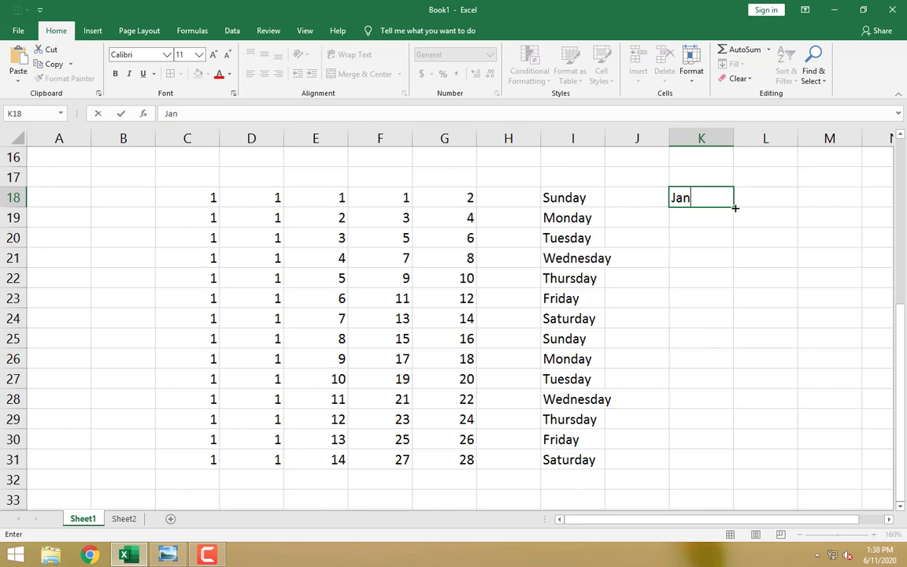
left_click_drag(735, 206, 689, 461)
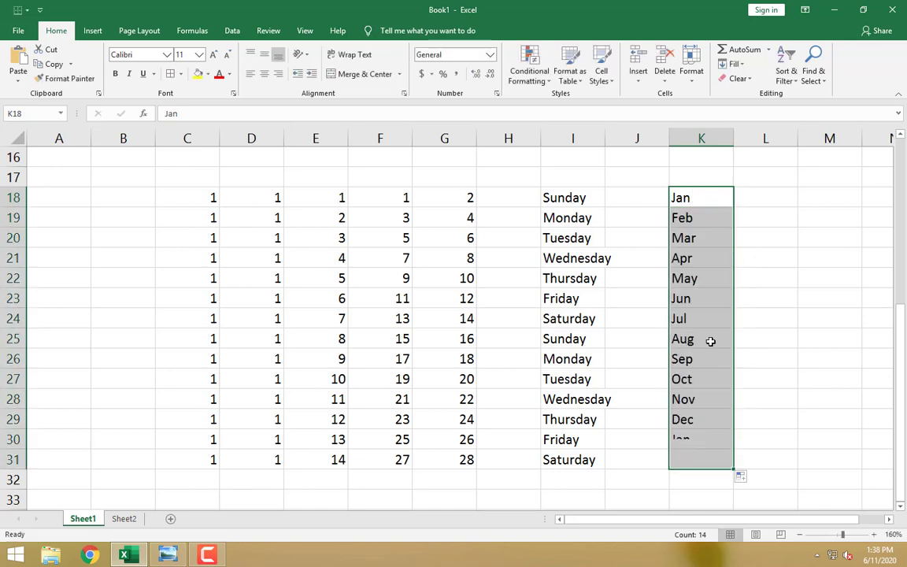
Fill L18:L31 with consecutive dates starting at 1/1/2020 and autofit the width of column L
left_click(781, 201)
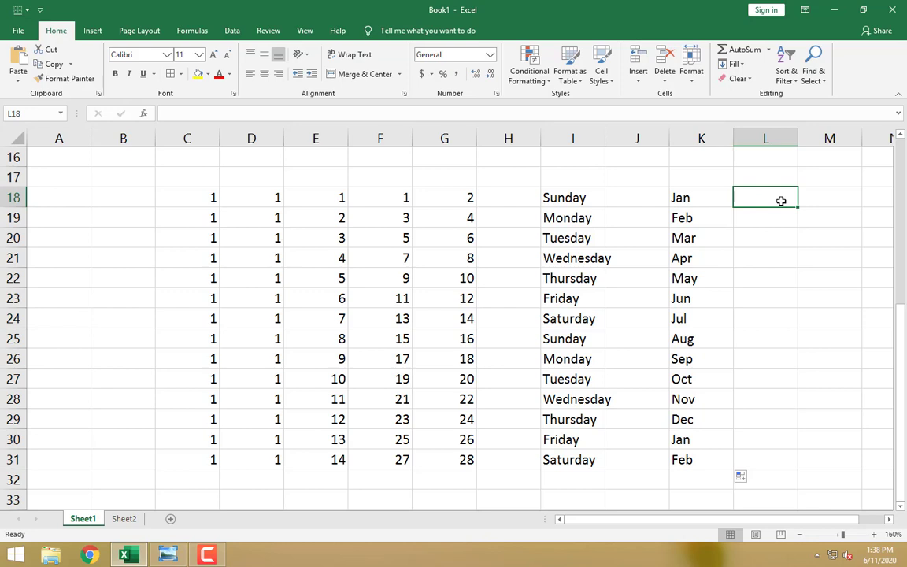
type("1/")
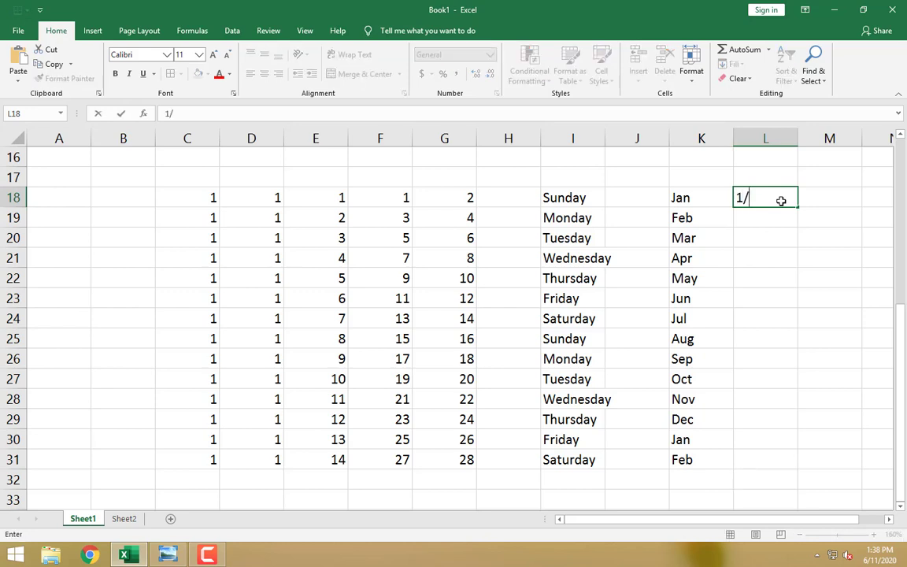
type("1/2020")
left_click(788, 258)
left_click(787, 197)
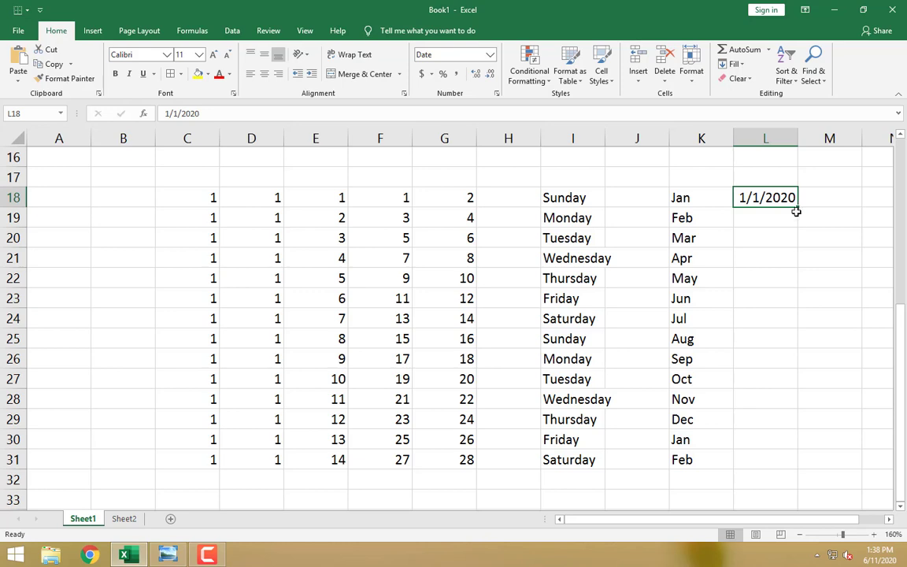
left_click_drag(798, 207, 734, 451)
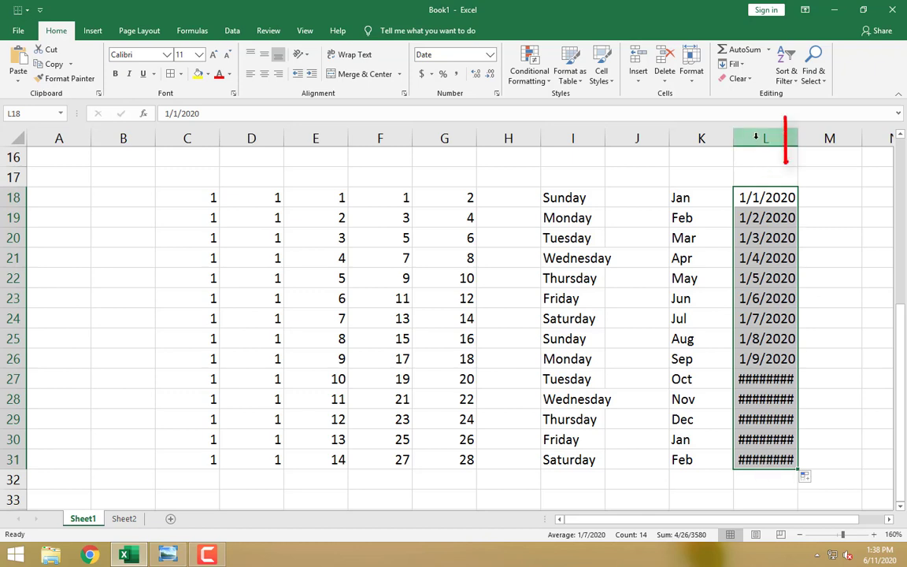
double_click(797, 138)
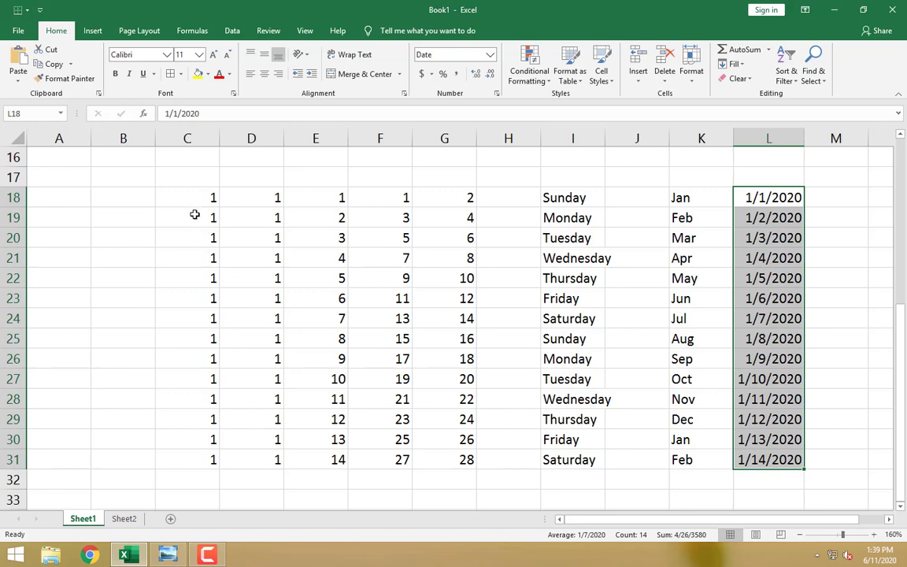
Select the whole data block C18:L31, extending it again from C18 across to column L and down to row 31, and return to C18
left_click_drag(187, 196, 770, 465)
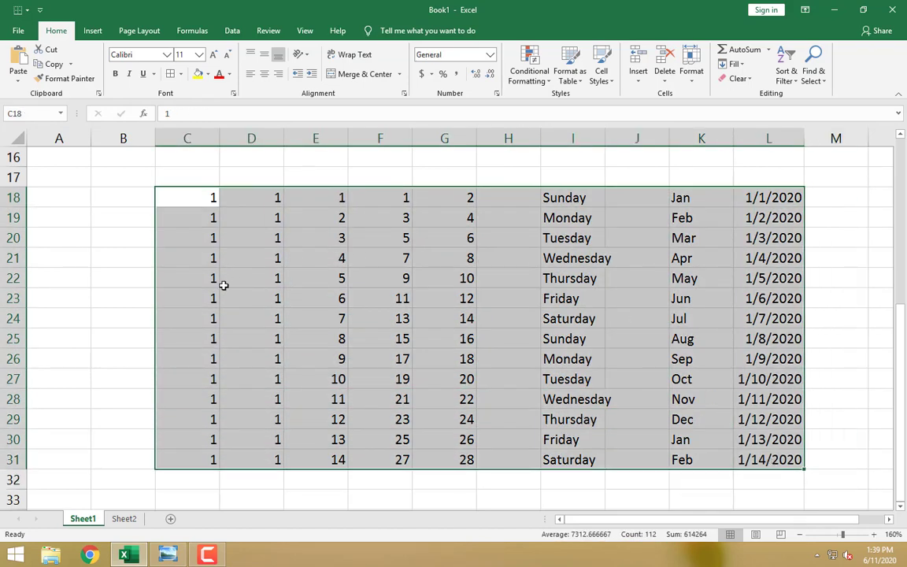
left_click(194, 199)
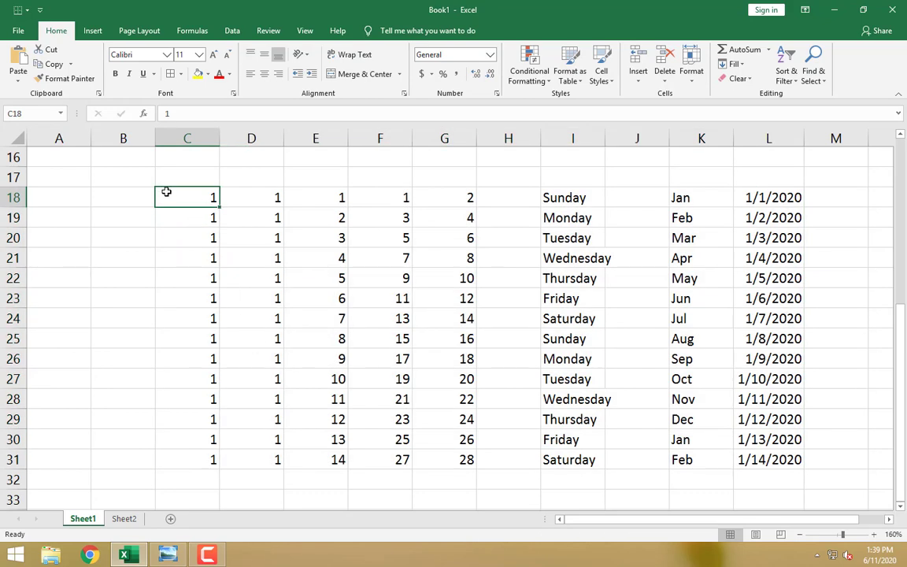
key("shift+Right")
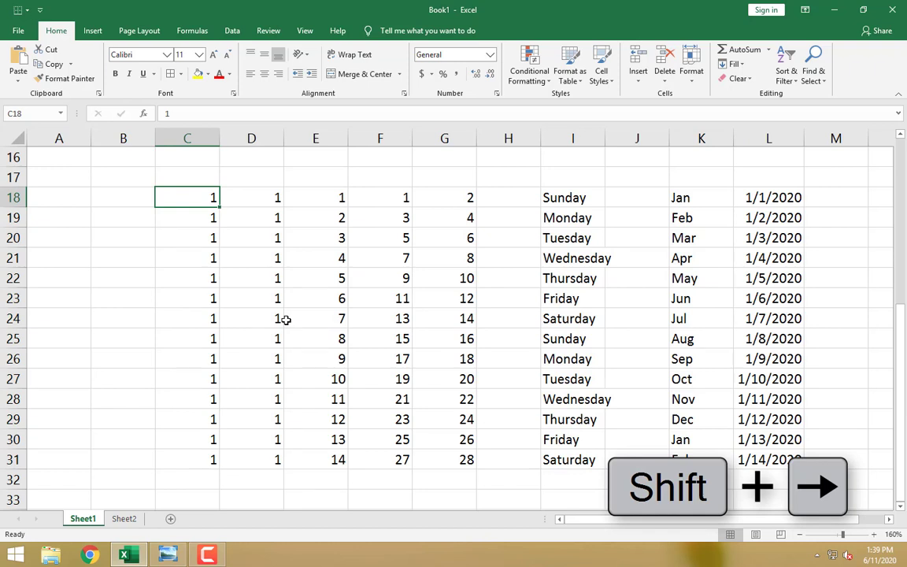
key("shift+Right")
key("shift+Right")
key("shift+Right")
key("shift+Right")
key("shift+Right")
key("shift+Right")
key("shift+Right")
key("shift+Right")
key("shift+Right")
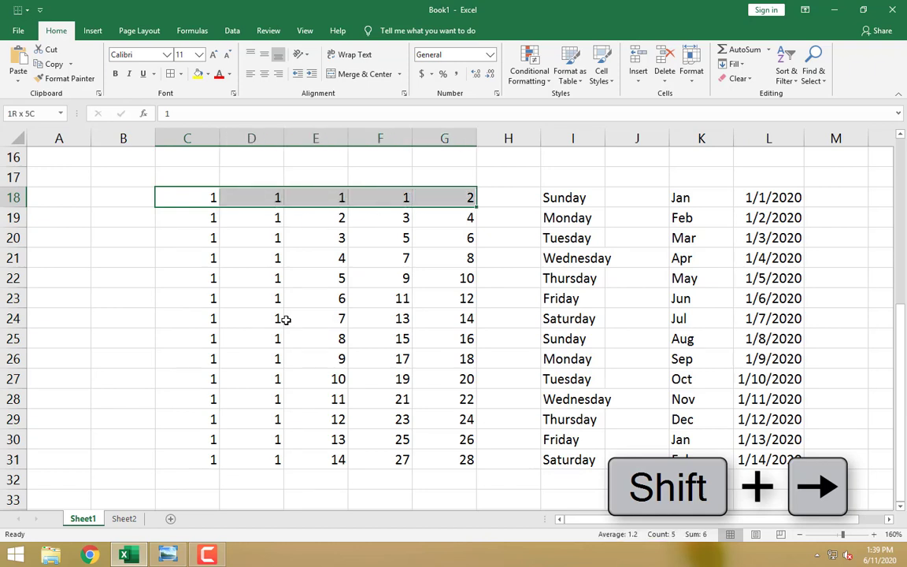
key("shift+Down")
key("shift+Down")
key("shift+Down")
key("shift+Down")
key("shift+Down")
key("shift+Down")
key("shift+Down")
key("shift+Down")
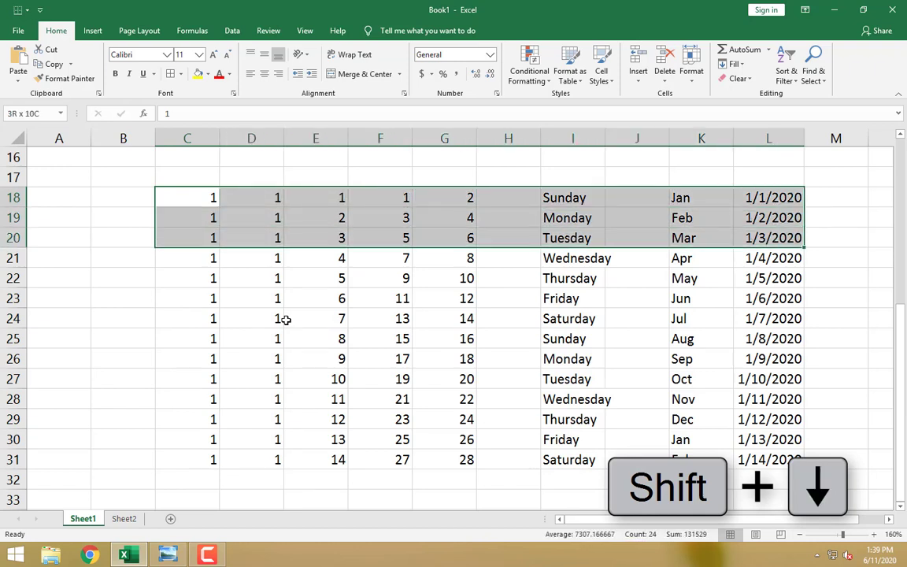
key("shift+Down")
key("shift+Down")
key("shift+Down")
key("shift+Down")
key("shift+Down")
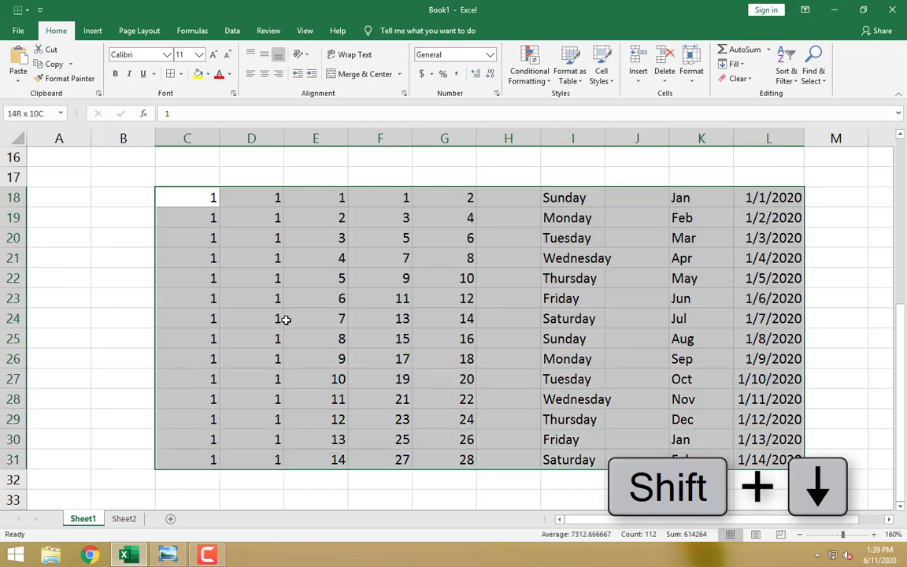
left_click(192, 197)
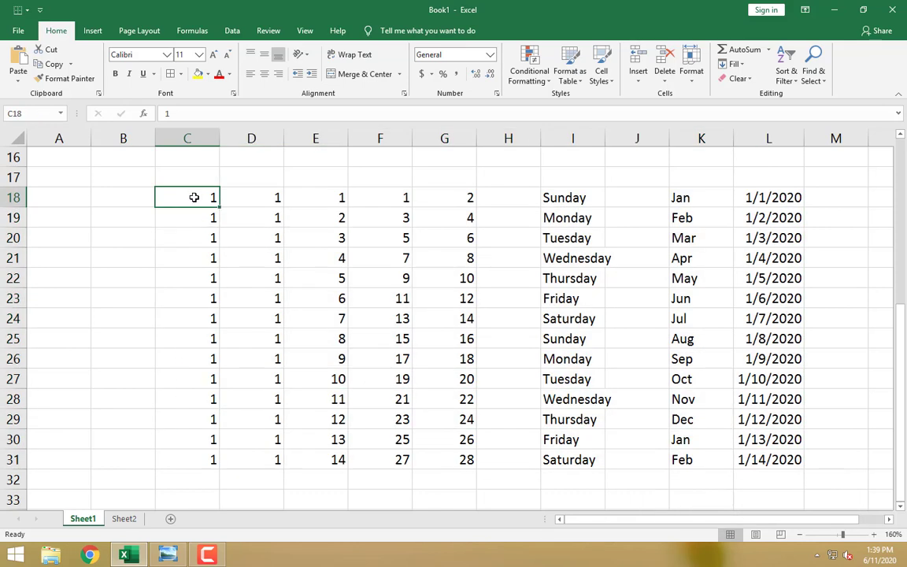
Extend the selection from C18 along row 18 to column L, and down to row 31, covering C18:L31
key("ctrl+shift+Right")
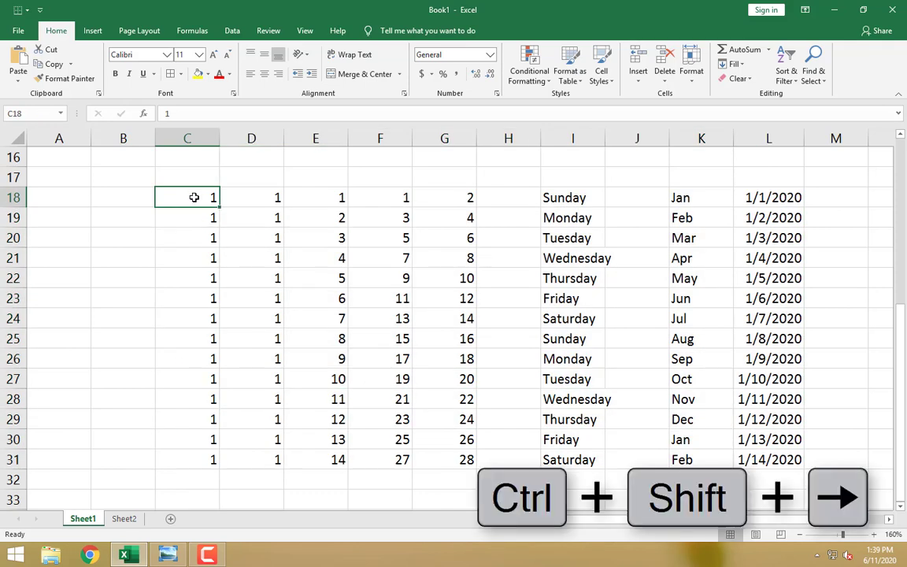
key("ctrl+shift+Right")
key("ctrl+shift+Right")
key("ctrl+shift+Right")
key("ctrl+shift+Right")
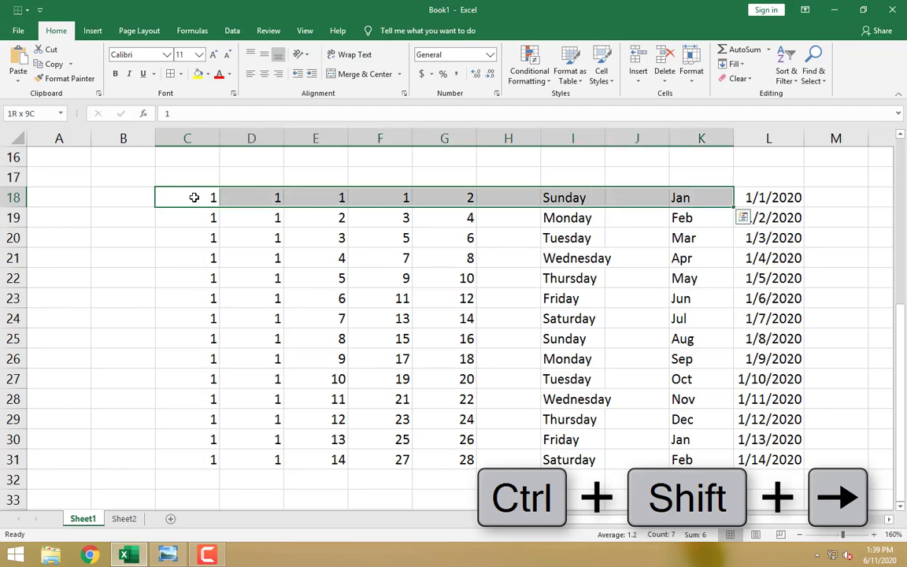
key("ctrl+shift+Down")
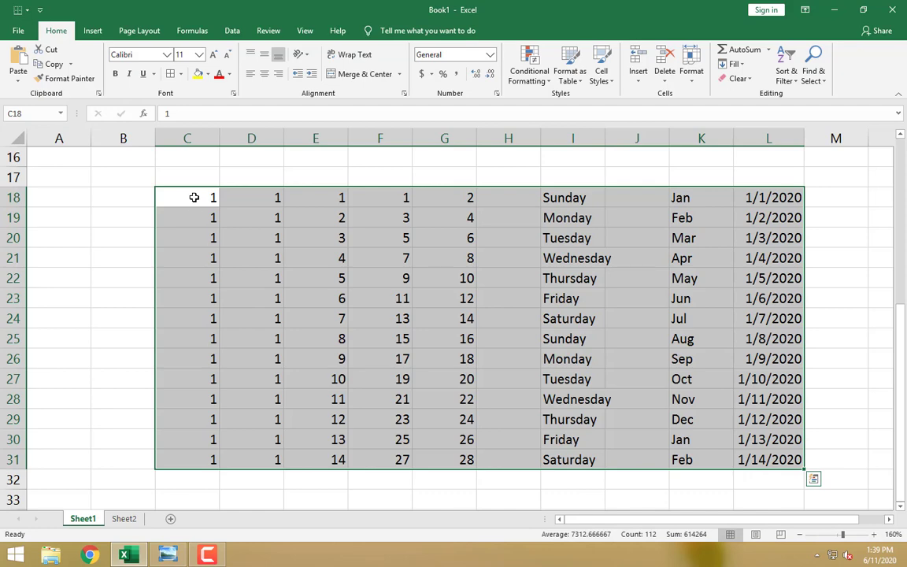
Select the entire sheet starting from blank cell A22, and select only the contiguous number block C18:G31 starting from G24
left_click(67, 279)
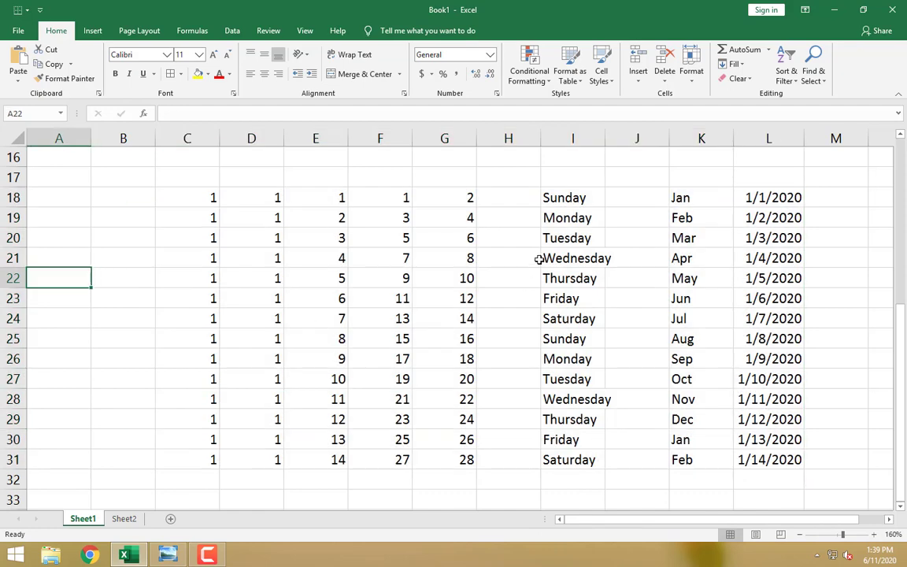
key("ctrl+a")
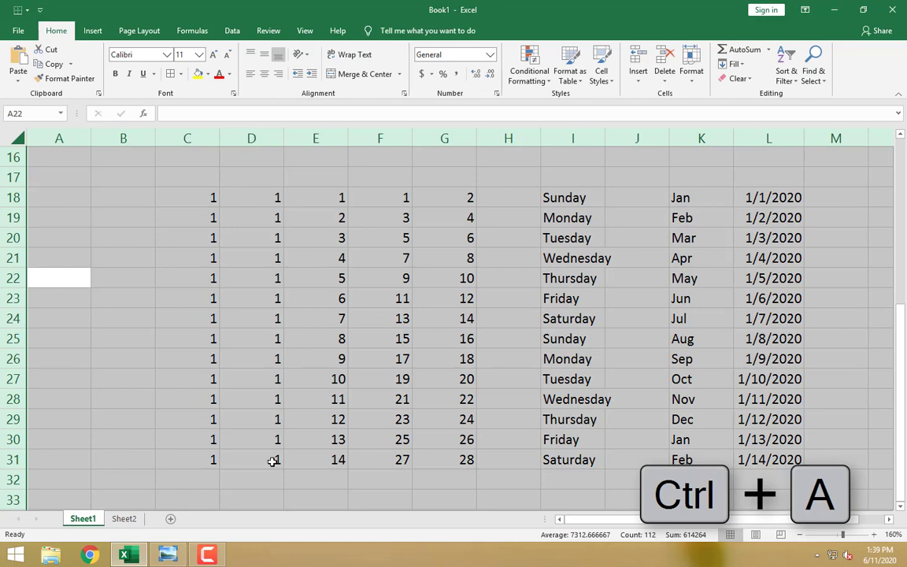
left_click(461, 315)
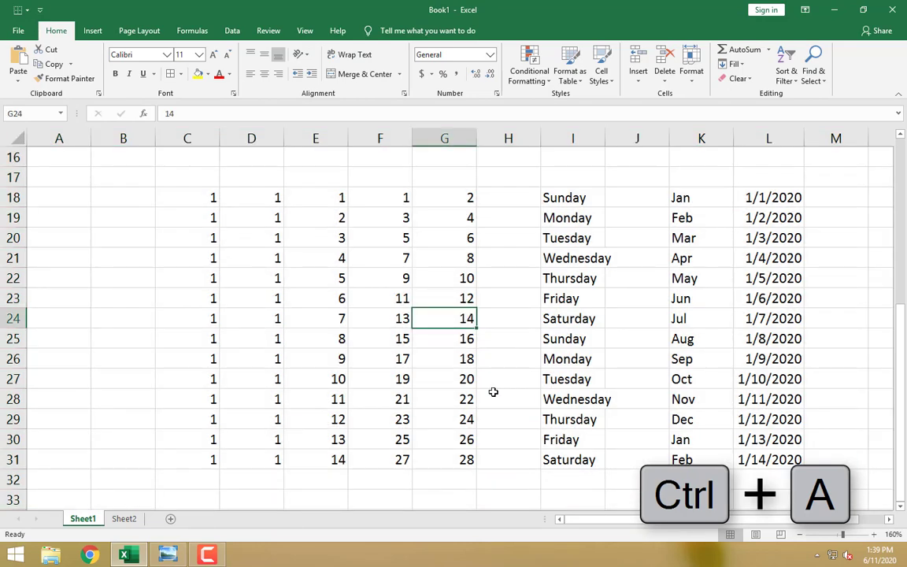
key("ctrl+a")
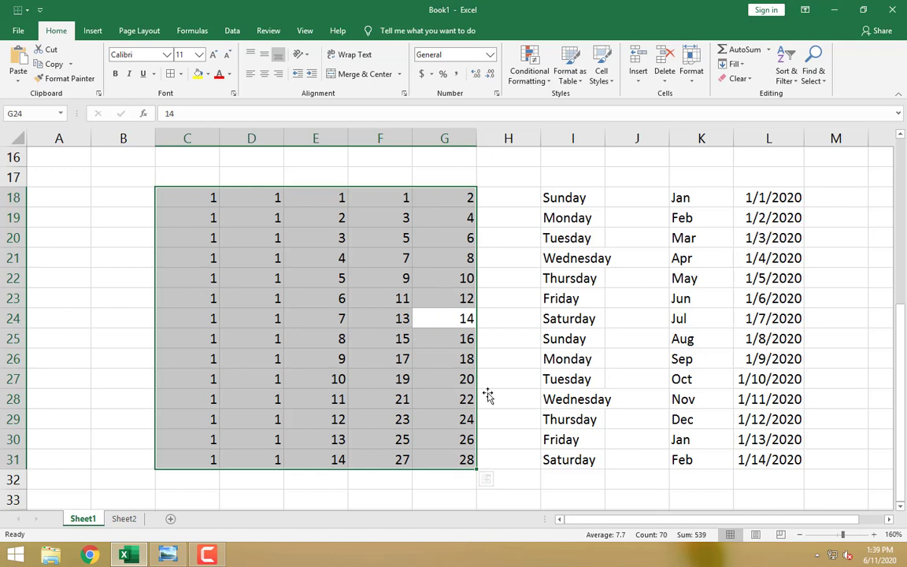
Select the weekday names I18:I31 by extending the selection cell by cell down from I18
left_click(574, 199)
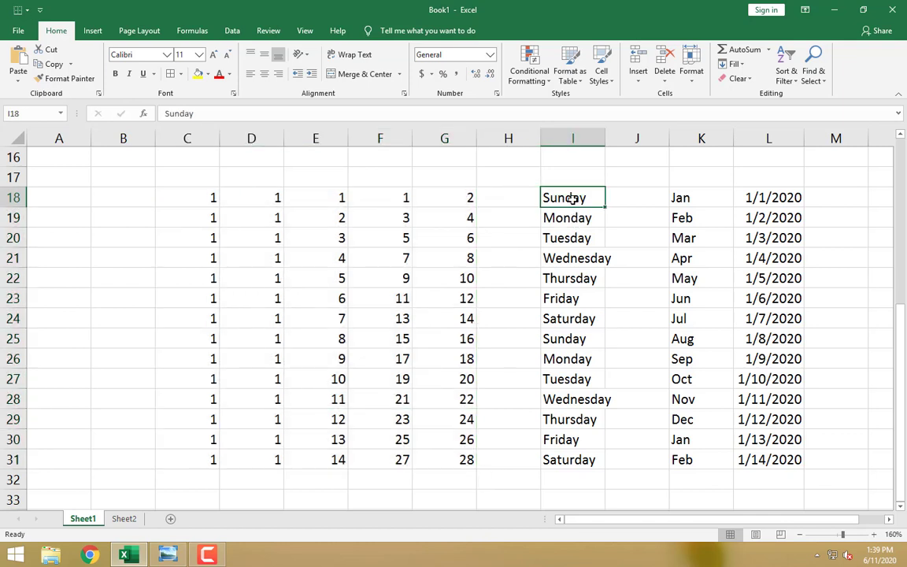
key("shift+Down")
key("shift+Down")
key("shift+Down")
key("shift+Down")
key("shift+Down")
key("shift+Down")
key("shift+Down")
key("shift+Down")
key("shift+Down")
key("shift+Down")
key("shift+Down")
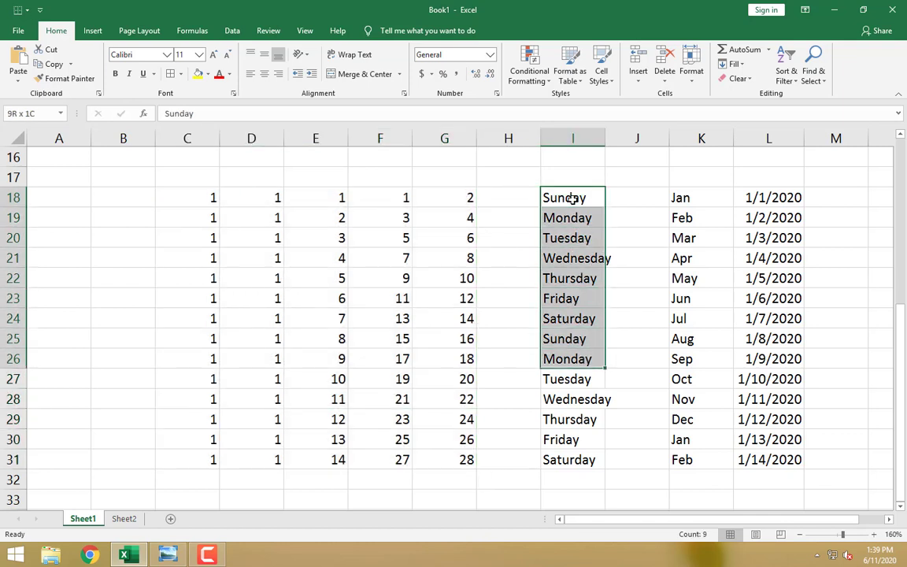
key("shift+Down")
key("shift+Down")
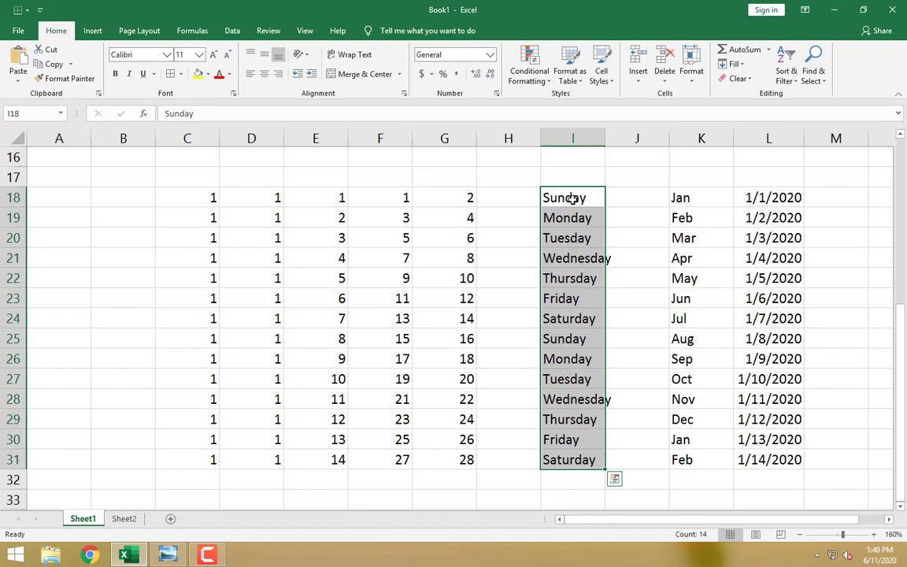
Grow and shrink the selection anchored at I18 cell by cell across rows and columns to D18:I30, and deselect it at H23
key("shift+Left")
key("shift+Left")
key("shift+Left")
key("shift+Left")
key("shift+Right")
key("shift+Right")
key("shift+Right")
key("shift+Right")
key("shift+Right")
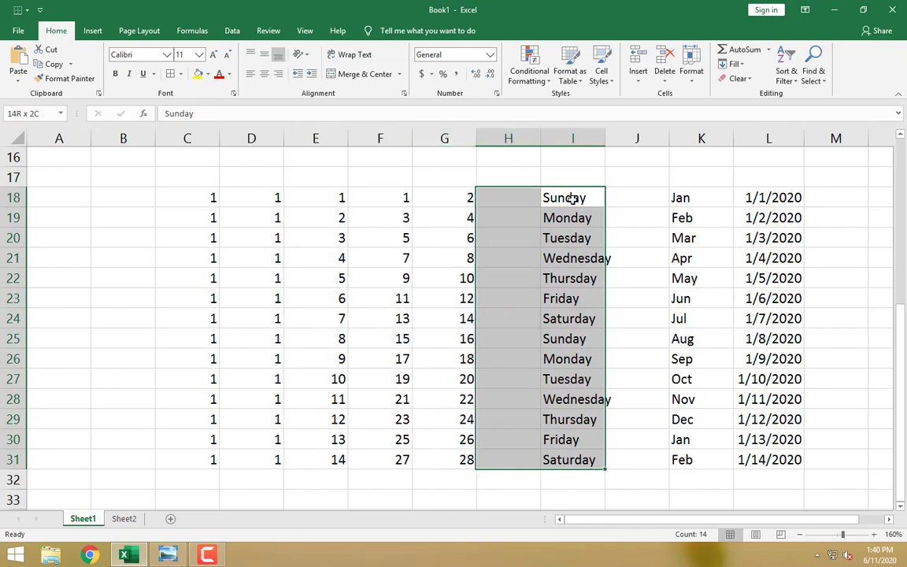
key("shift+Up")
key("shift+Up")
key("shift+Up")
key("shift+Up")
key("shift+Up")
key("shift+Up")
key("shift+Up")
key("shift+Up")
key("shift+Left")
key("shift+Left")
key("shift+Left")
key("shift+Left")
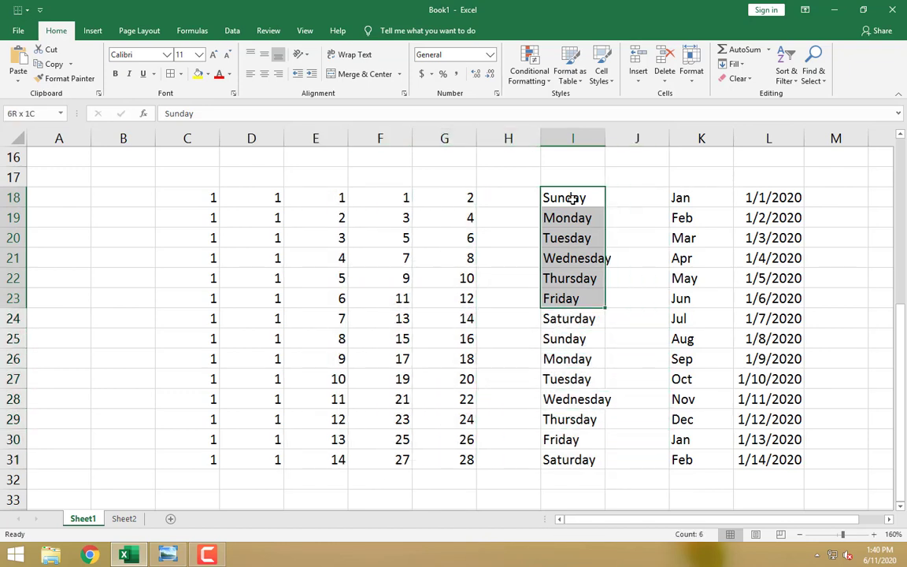
key("shift+Left")
key("shift+Left")
key("shift+Left")
key("shift+Down")
key("shift+Down")
key("shift+Down")
key("shift+Down")
key("shift+Right")
key("shift+Right")
key("shift+Right")
key("shift+Right")
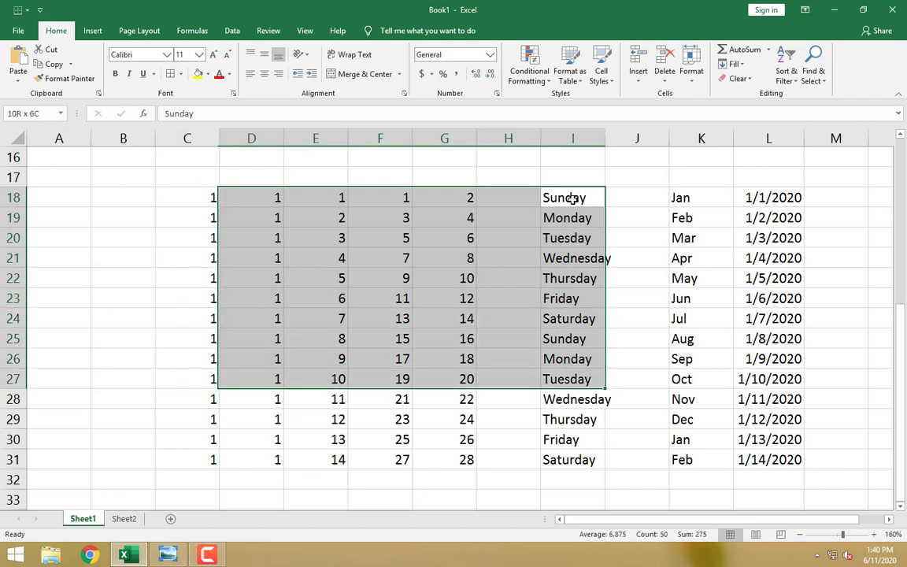
key("shift+Right")
key("shift+Right")
key("shift+Down")
key("shift+Down")
key("shift+Down")
key("shift+Left")
key("shift+Left")
key("shift+Left")
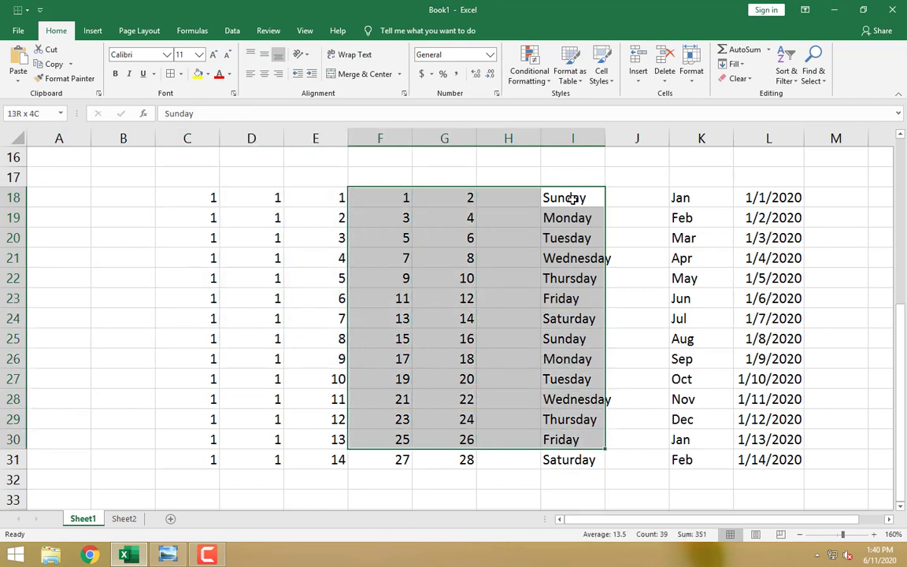
key("shift+Left")
key("shift+Left")
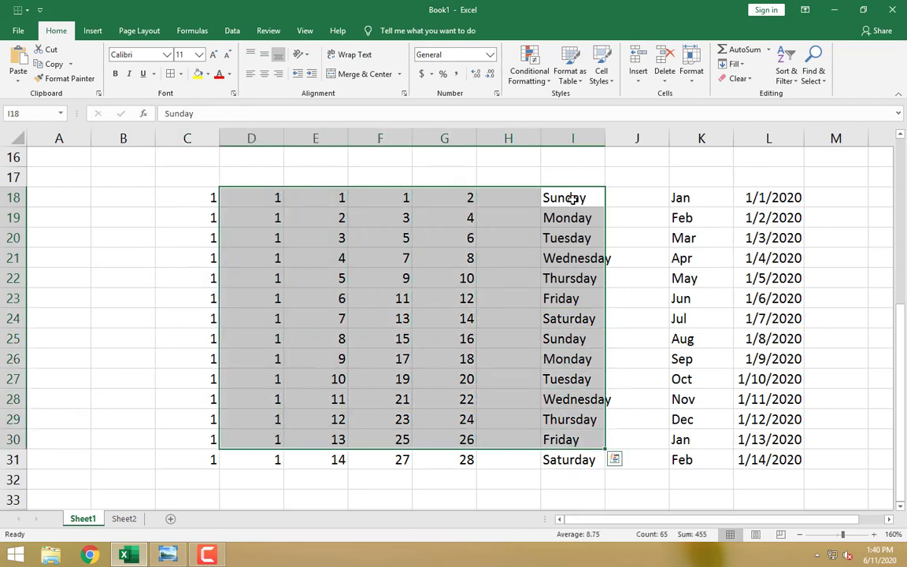
left_click(490, 303)
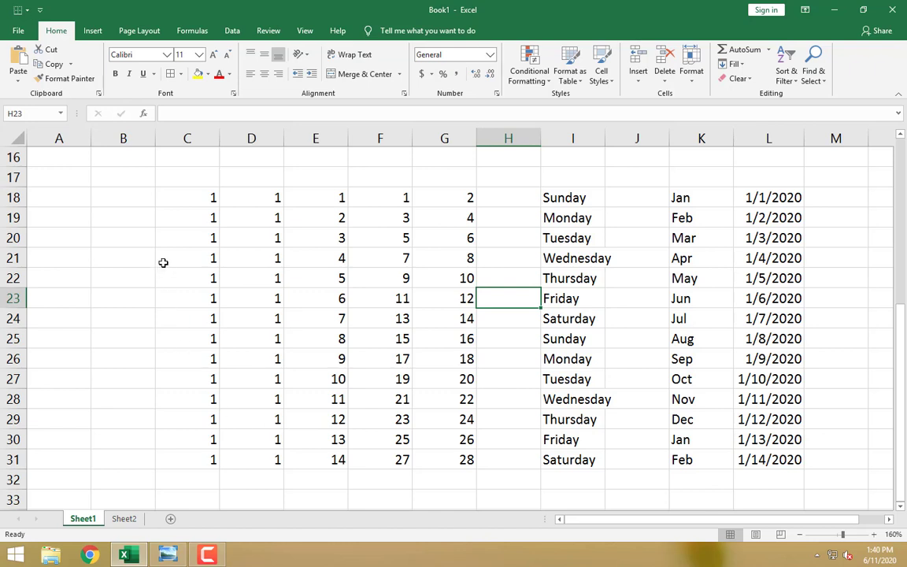
Select column C and narrow columns C, D and E one by one to fit their numbers
left_click(186, 138)
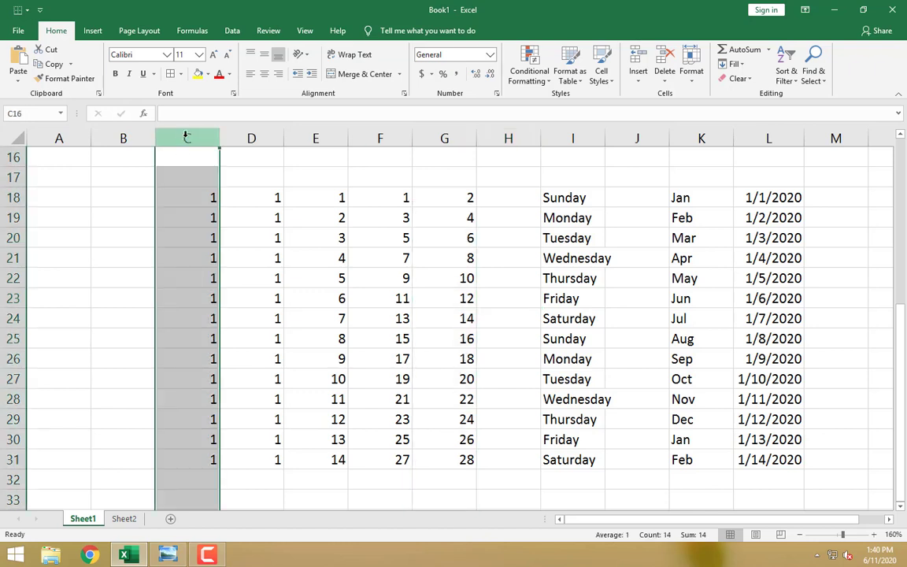
left_click_drag(218, 137, 168, 138)
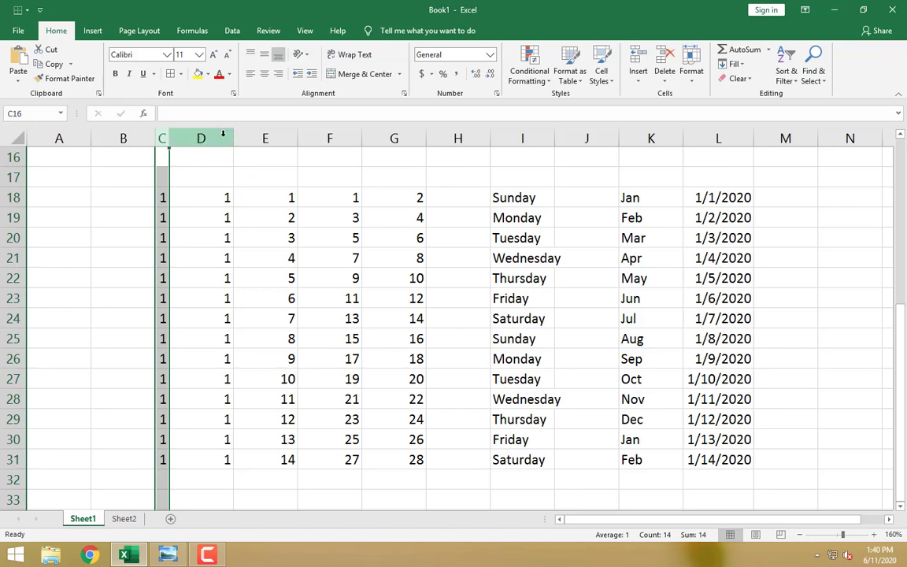
left_click_drag(233, 137, 183, 138)
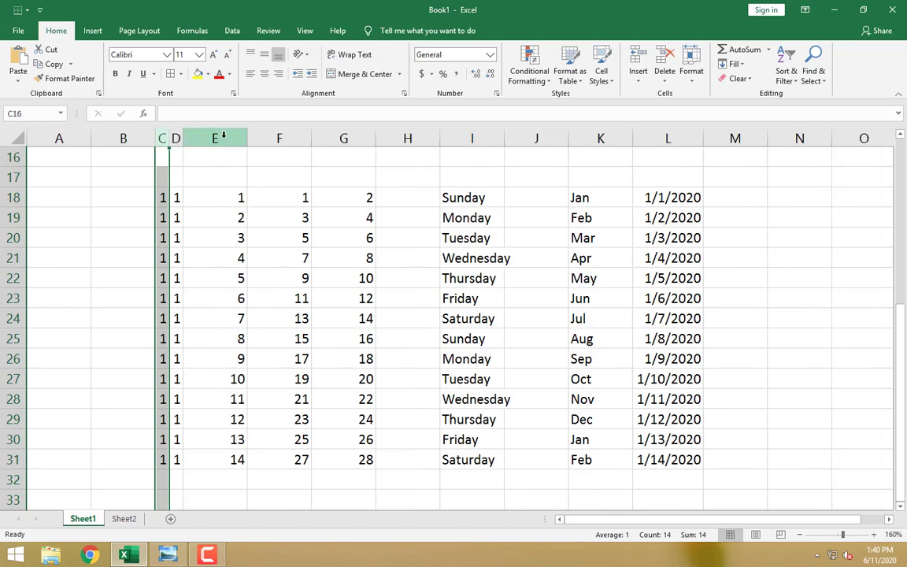
left_click_drag(247, 138, 204, 137)
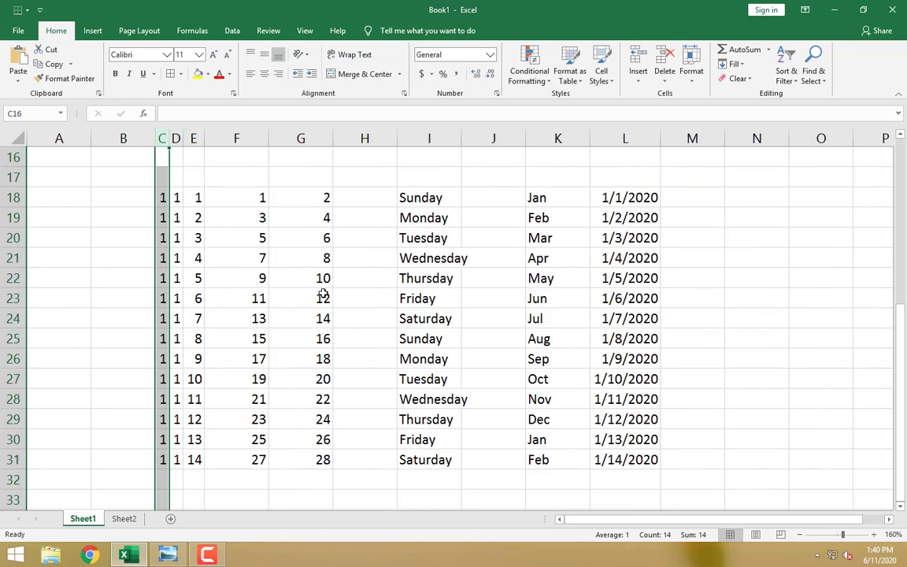
Undo the width changes of columns C, D and E
key("ctrl+z")
key("ctrl+z")
key("ctrl+z")
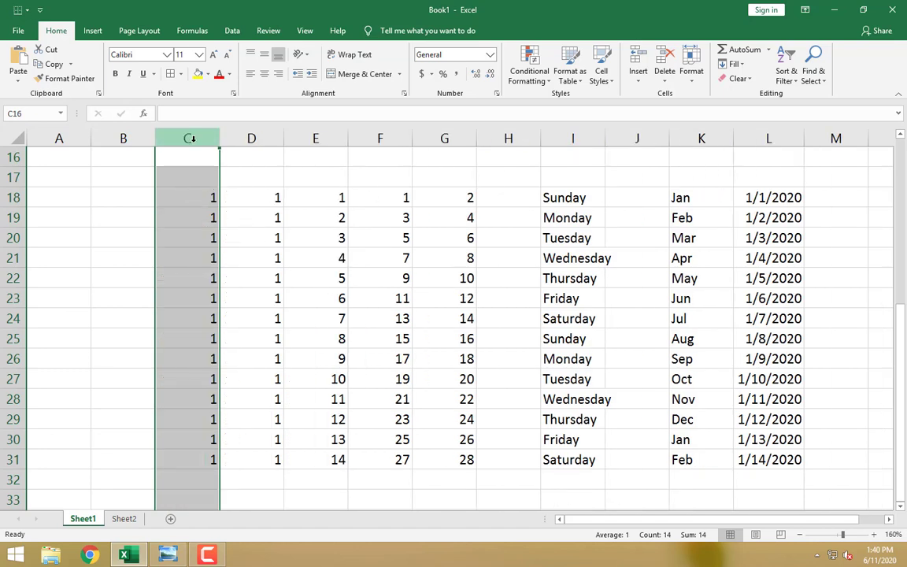
Autofit the widths of columns C through G together, and undo the change
left_click_drag(186, 138, 440, 138)
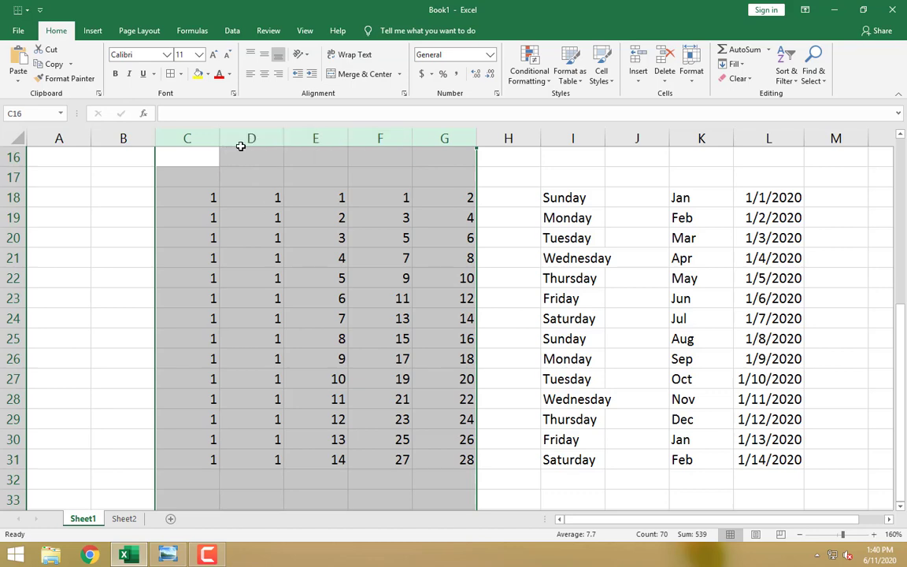
double_click(346, 138)
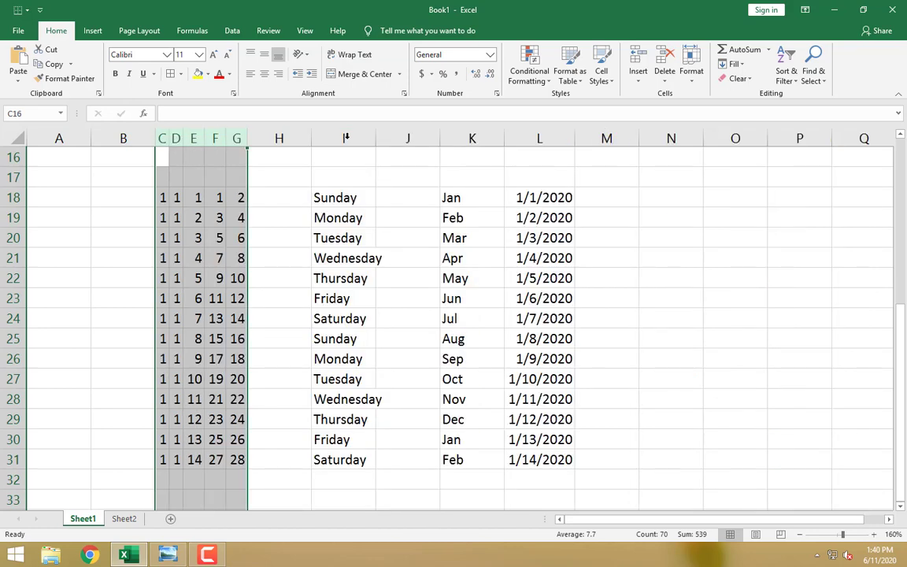
key("ctrl+z")
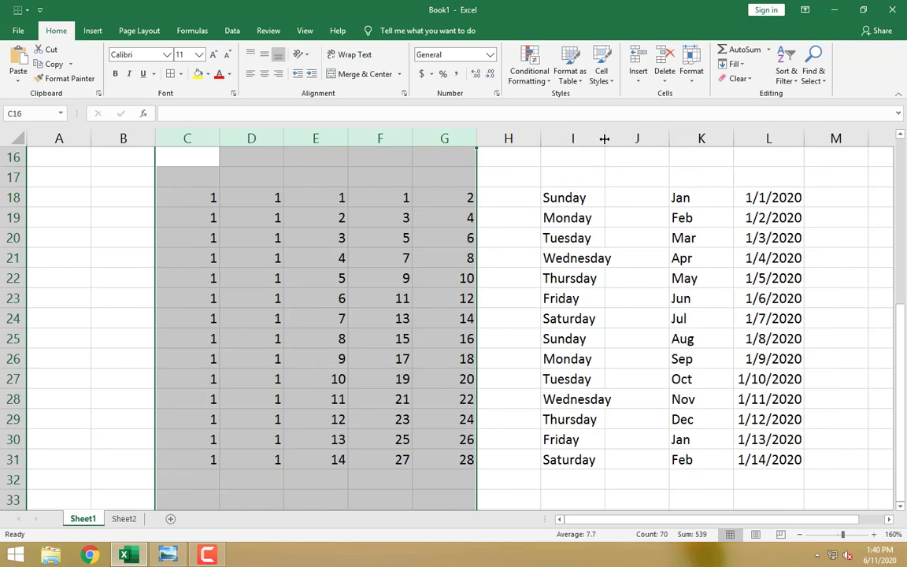
Widen column I to fit the weekday names, and try narrowing column K around the month names, undoing only the column K change
left_click_drag(604, 138, 621, 138)
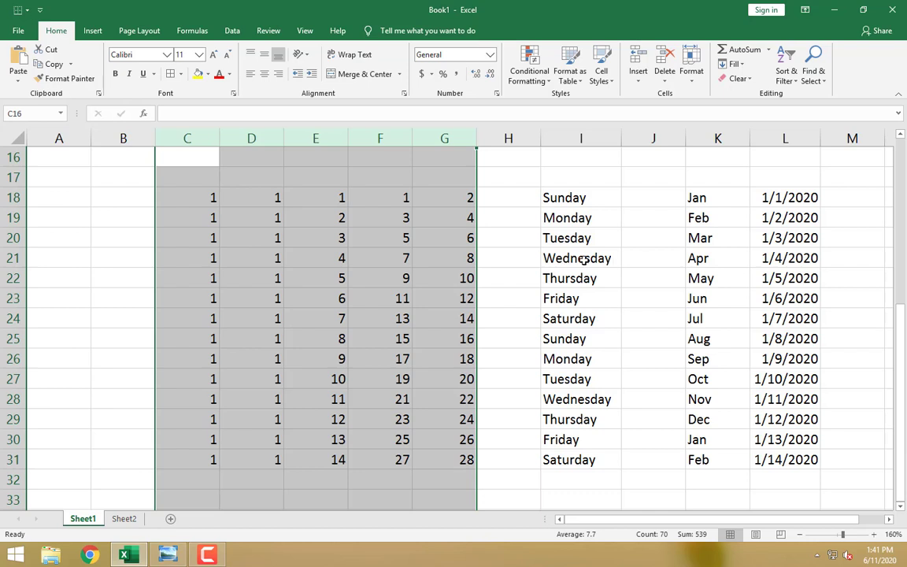
left_click_drag(749, 138, 719, 138)
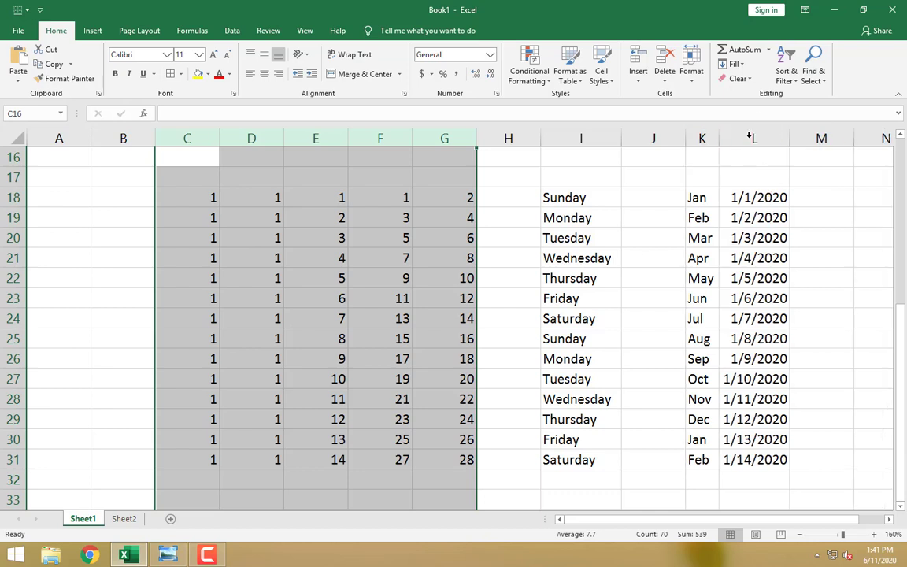
key("ctrl+z")
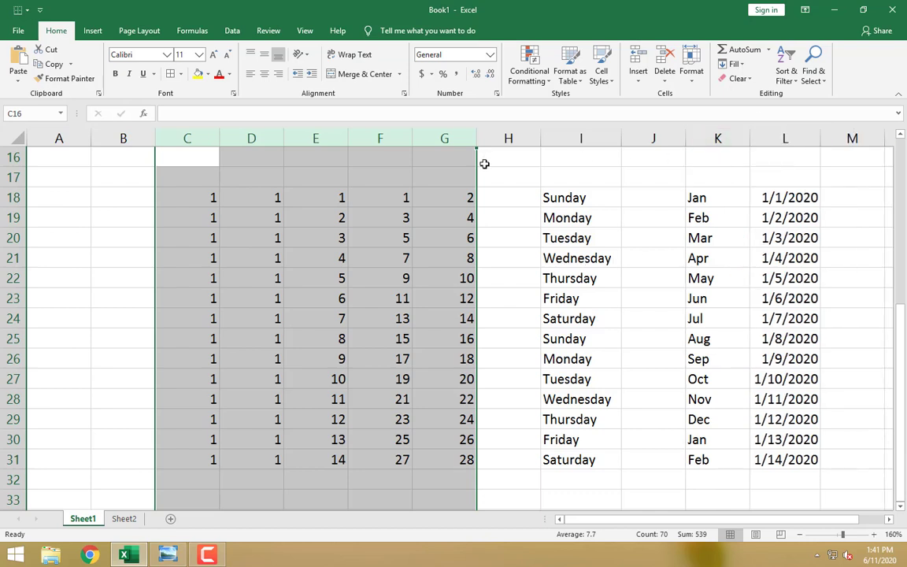
Autofit the widths of columns C through L together, undo the change, and deselect at G16
left_click_drag(188, 138, 792, 146)
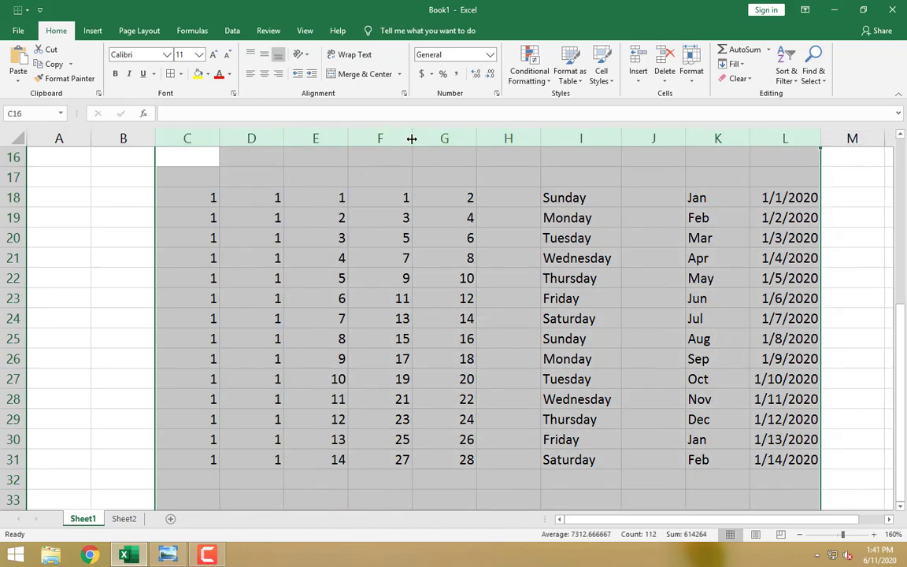
double_click(411, 139)
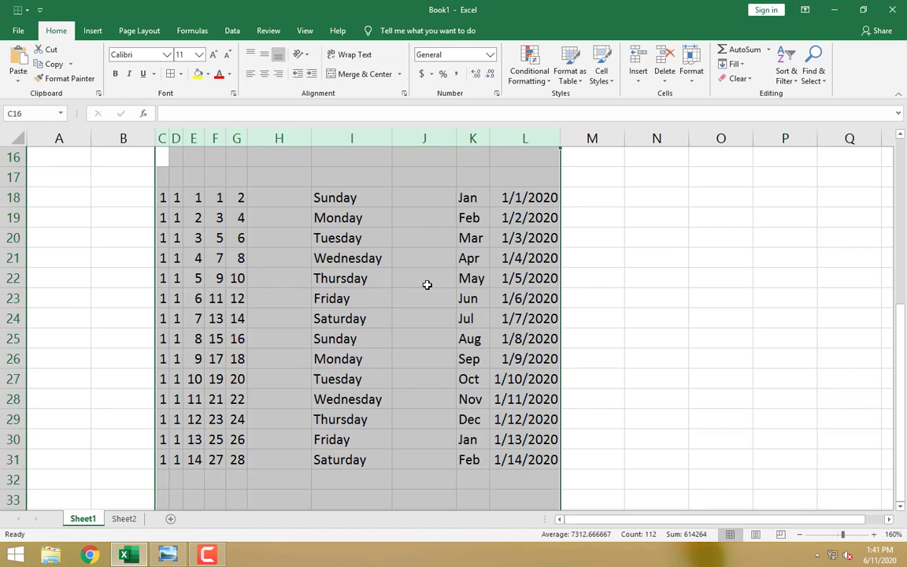
key("ctrl+z")
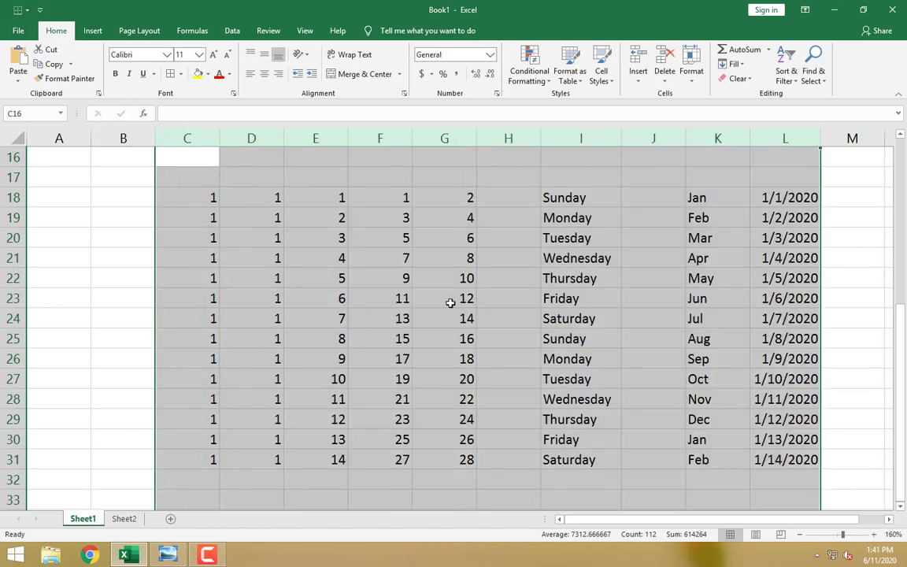
left_click(432, 158)
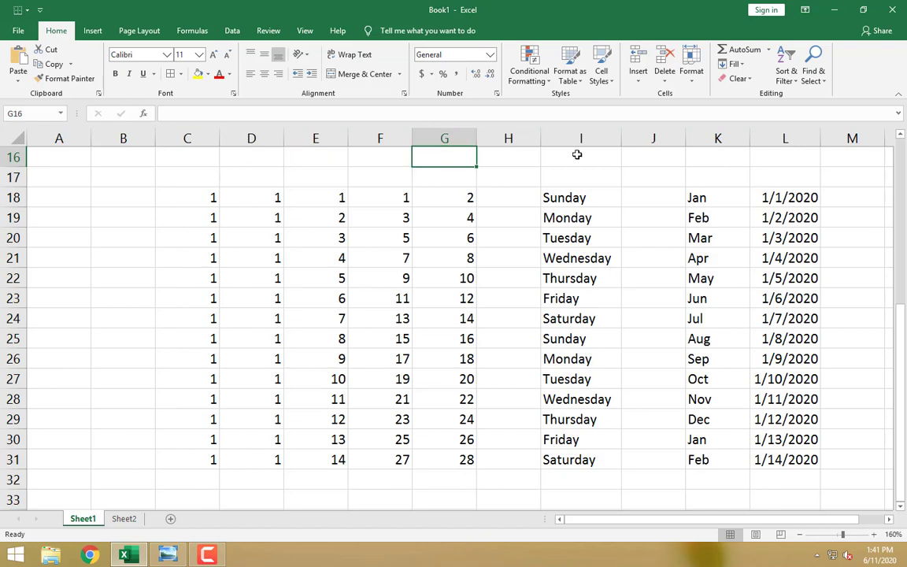
Widen column I a little further, and delete the blank columns on both sides of the weekday names
mouse_move(621, 138)
left_mouse_down()
mouse_move(720, 138)
mouse_move(617, 157)
mouse_move(670, 138)
mouse_move(617, 147)
mouse_move(622, 138)
mouse_move(672, 134)
mouse_move(630, 149)
mouse_move(626, 139)
mouse_move(667, 139)
mouse_move(619, 143)
mouse_move(634, 138)
left_mouse_up()
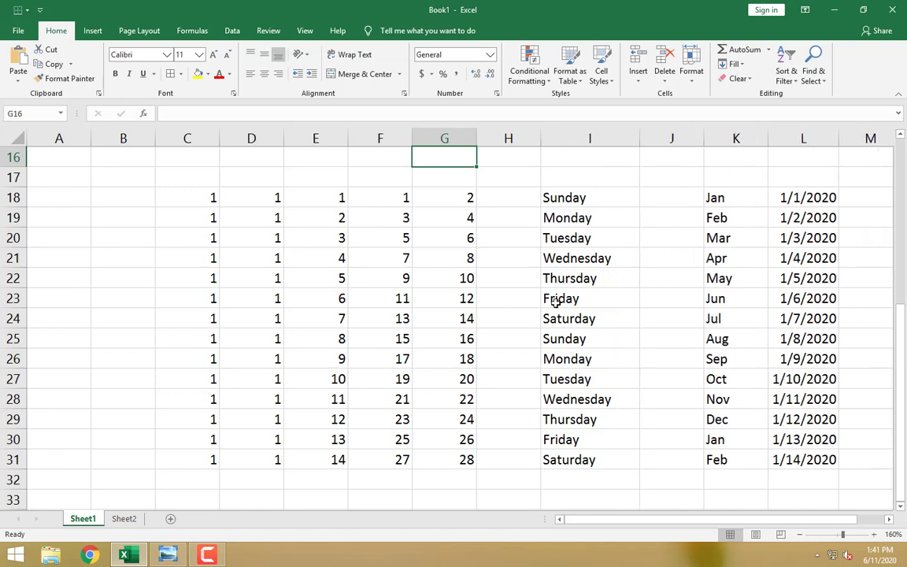
left_click(508, 138)
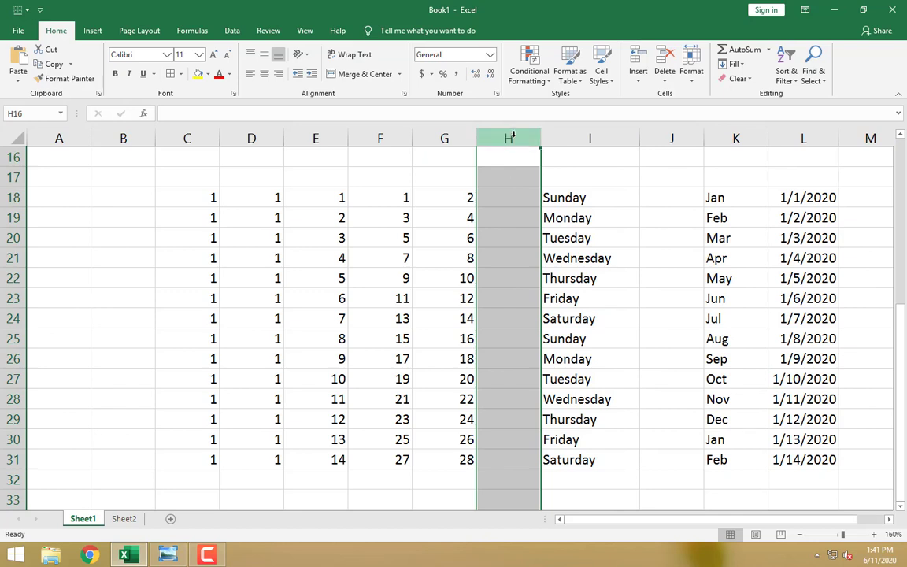
key("ctrl+minus")
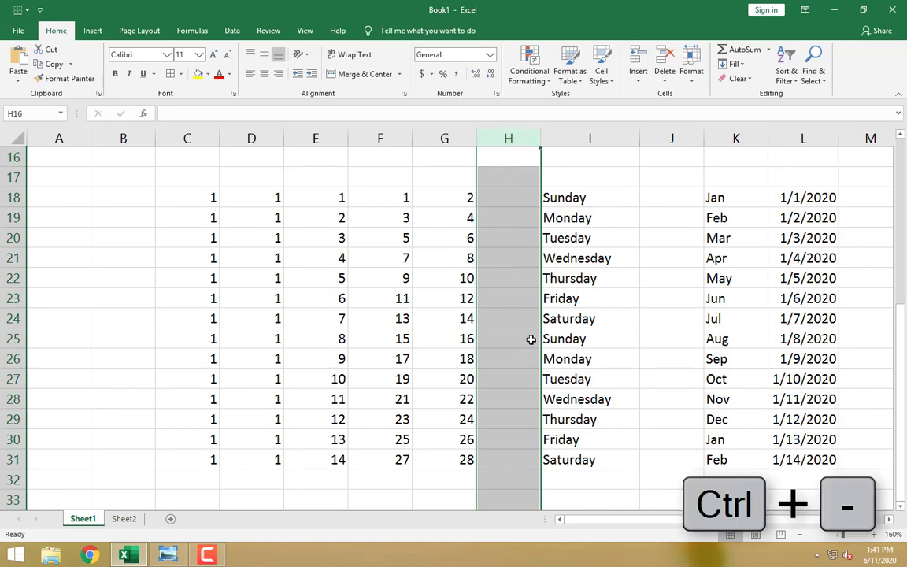
left_click(606, 137)
key("ctrl+minus")
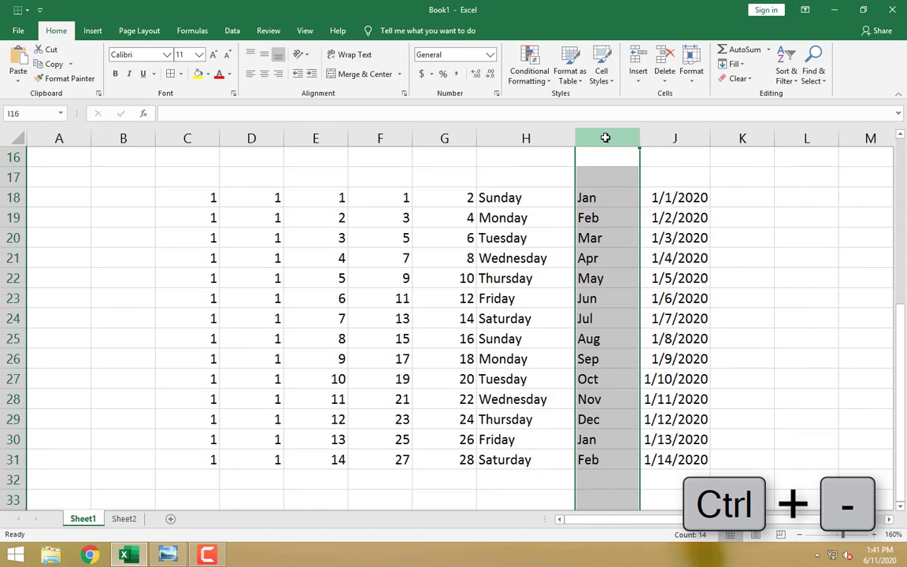
Delete columns D and E from the worksheet
left_click(276, 139)
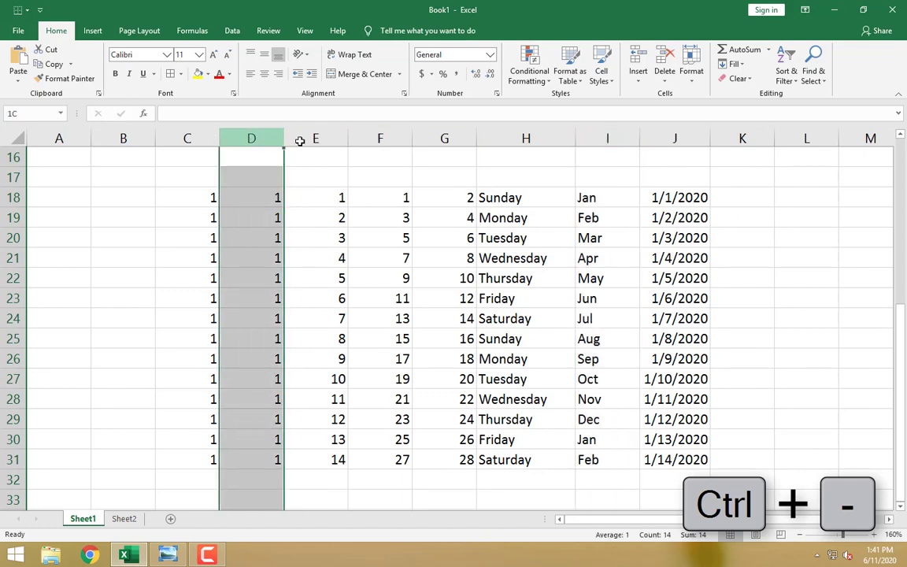
left_click_drag(300, 140, 336, 138)
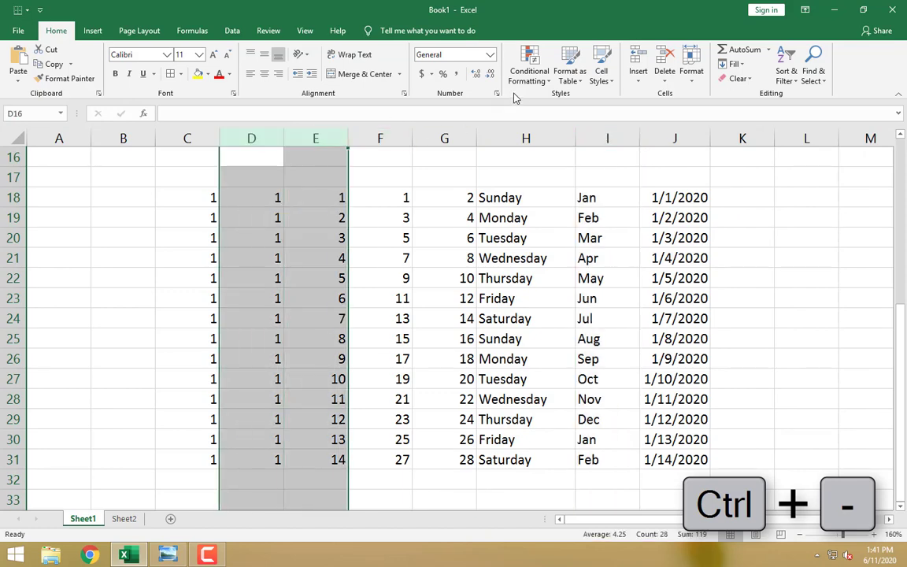
key("ctrl+minus")
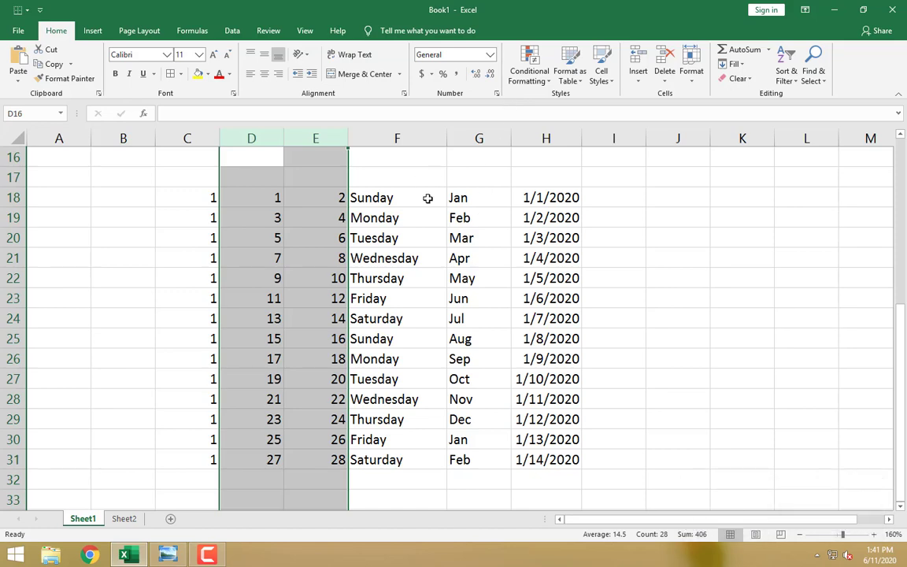
Insert four blank columns before column D, two at a time, and delete them again
key("ctrl+plus")
key("ctrl+plus")
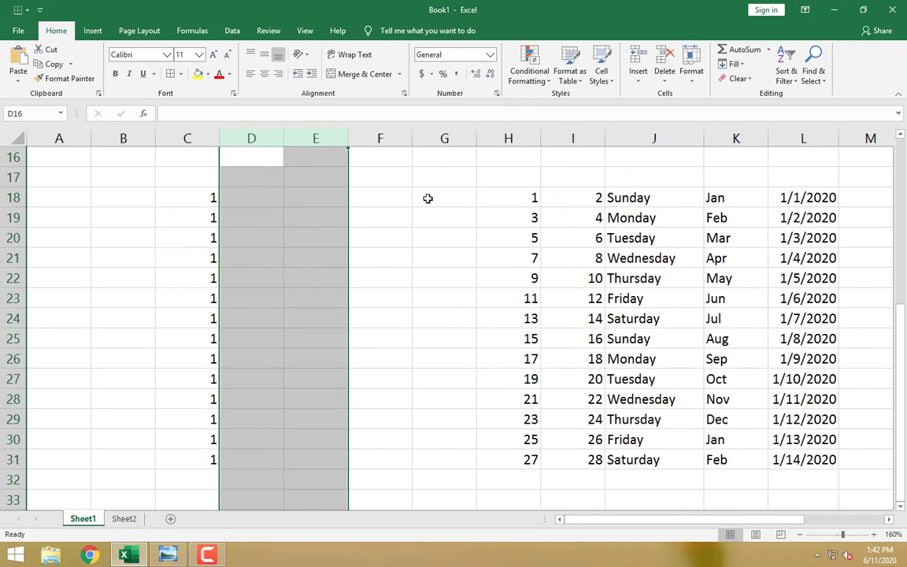
key("ctrl+minus")
key("ctrl+minus")
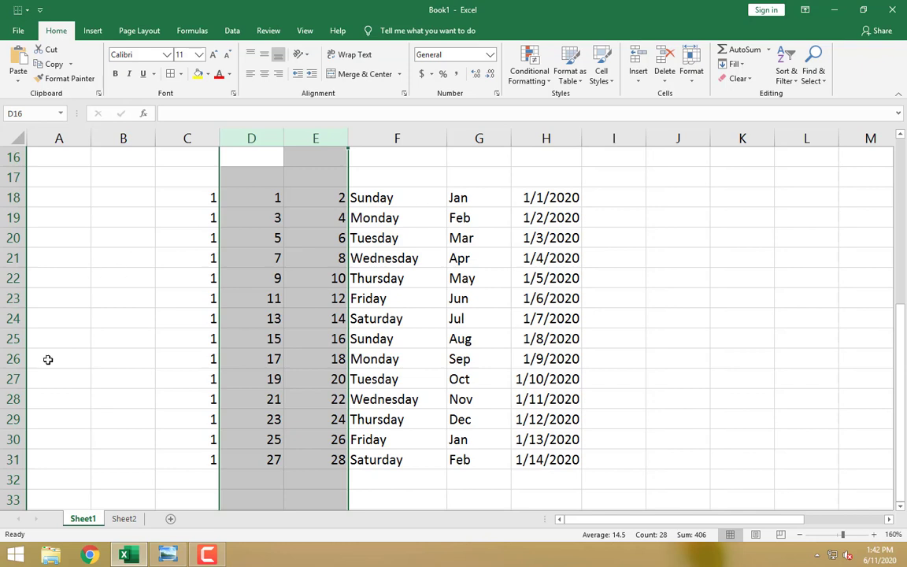
Delete rows 20 through 25, and try inserting six blank rows in their place before removing them and deselecting at F29
left_click_drag(9, 238, 4, 347)
key("ctrl+minus")
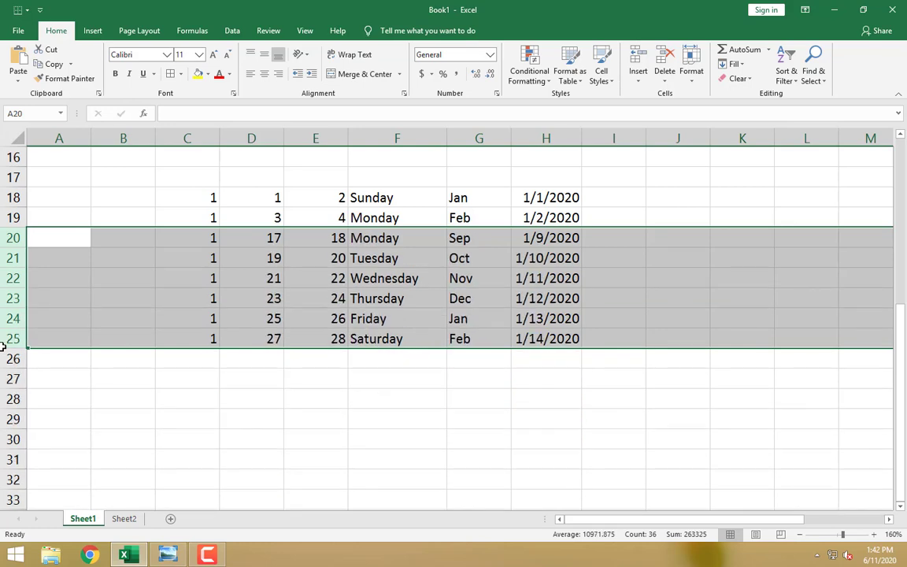
key("ctrl+shift+plus")
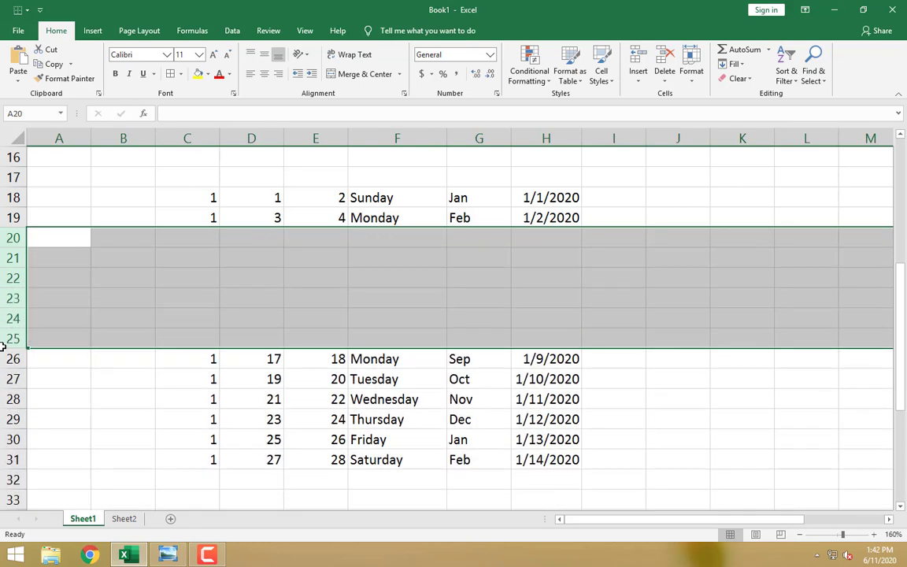
key("ctrl+minus")
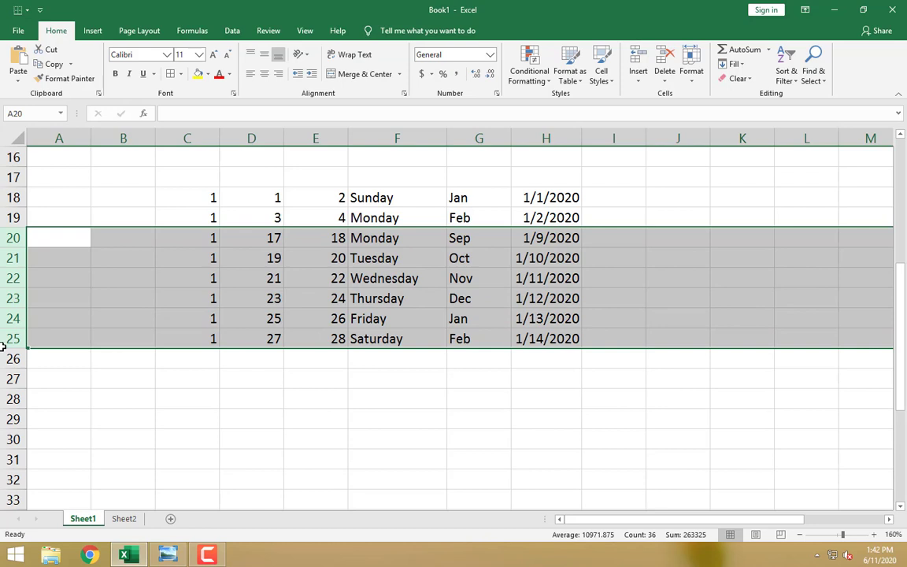
left_click(398, 417)
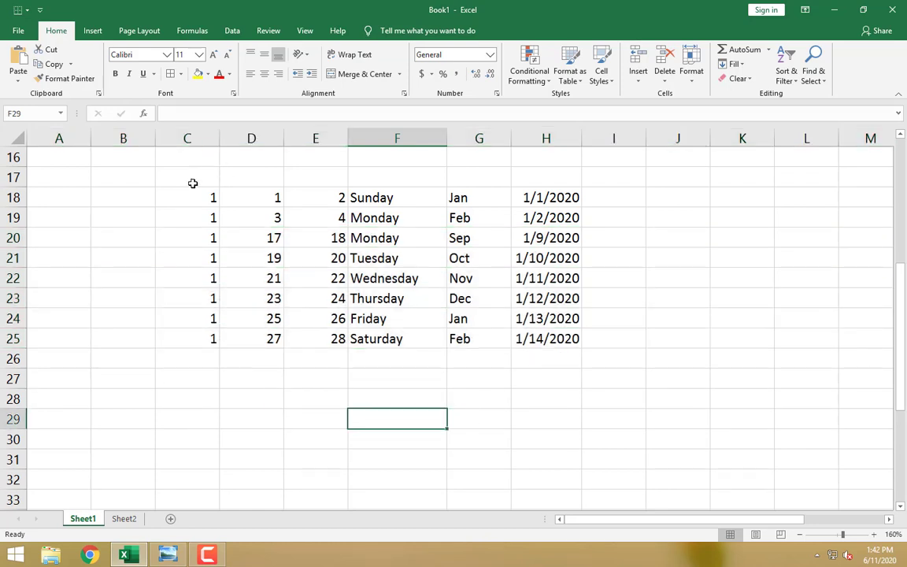
Select the data range C18:H25, and add a new worksheet after Sheet1
left_click_drag(193, 215, 282, 250)
left_click_drag(195, 194, 515, 337)
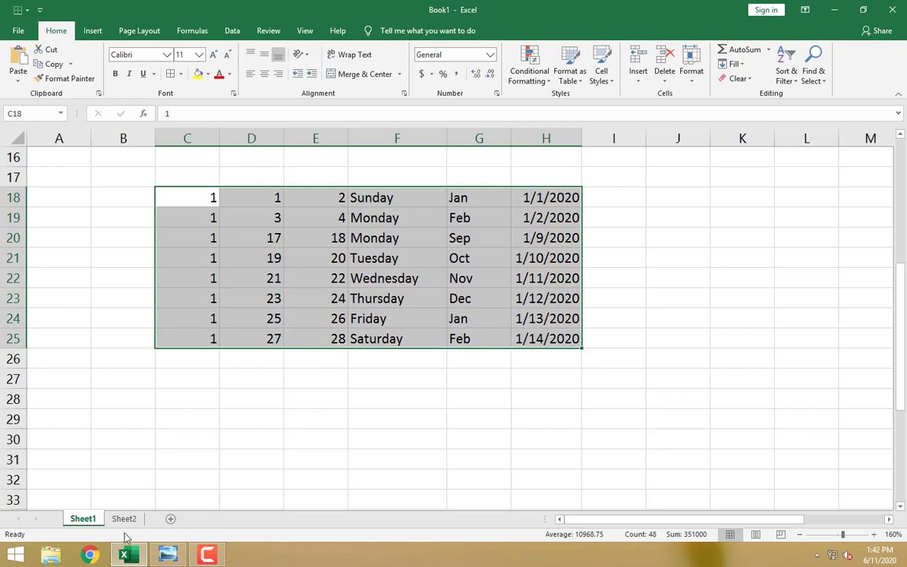
left_click(170, 518)
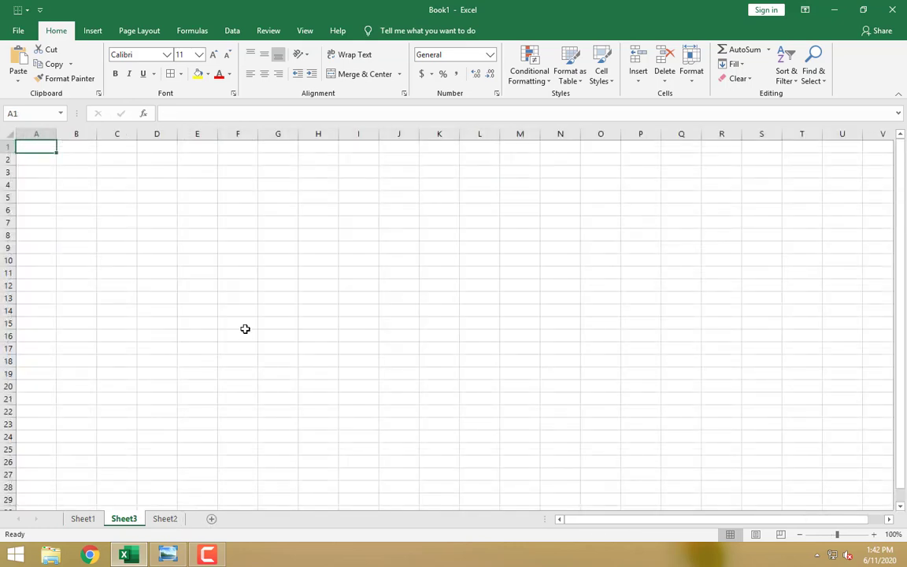
scroll(243, 323, "up", 4)
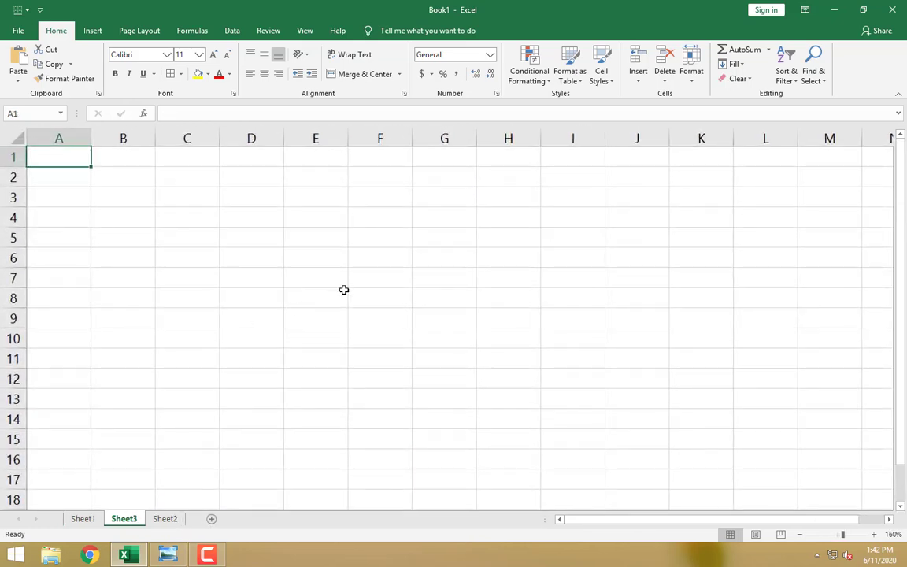
scroll(311, 293, "up", 1)
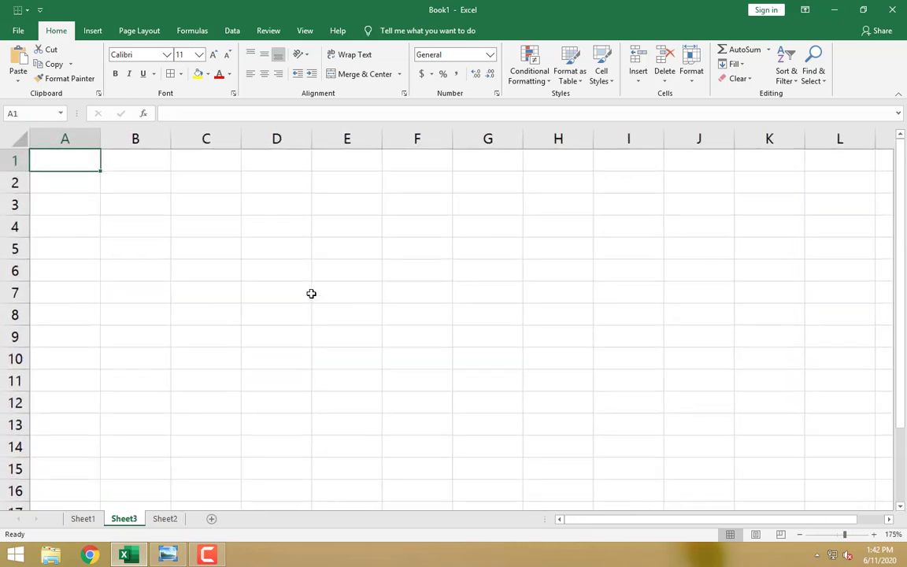
Insert the current date in cell E6 and the current time in cell E8
left_click(337, 273)
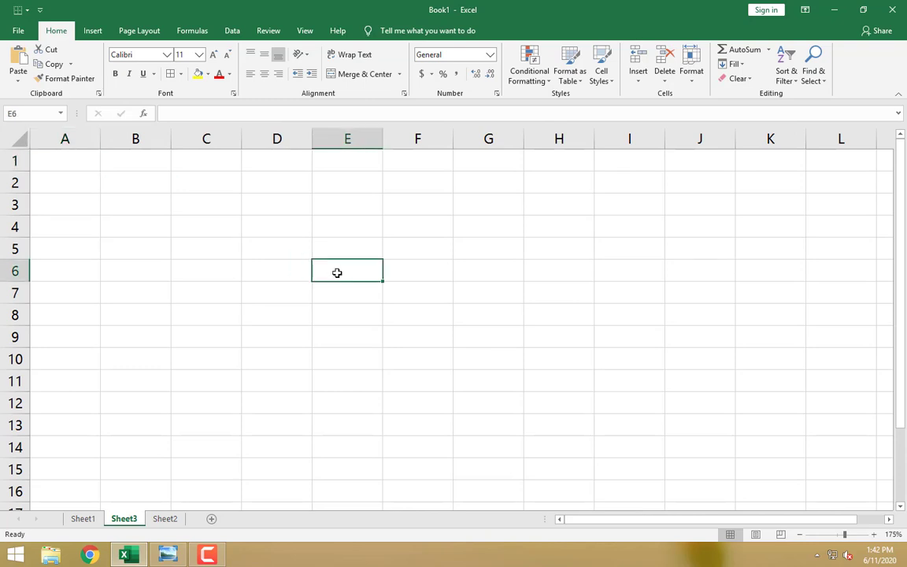
key("ctrl+semicolon")
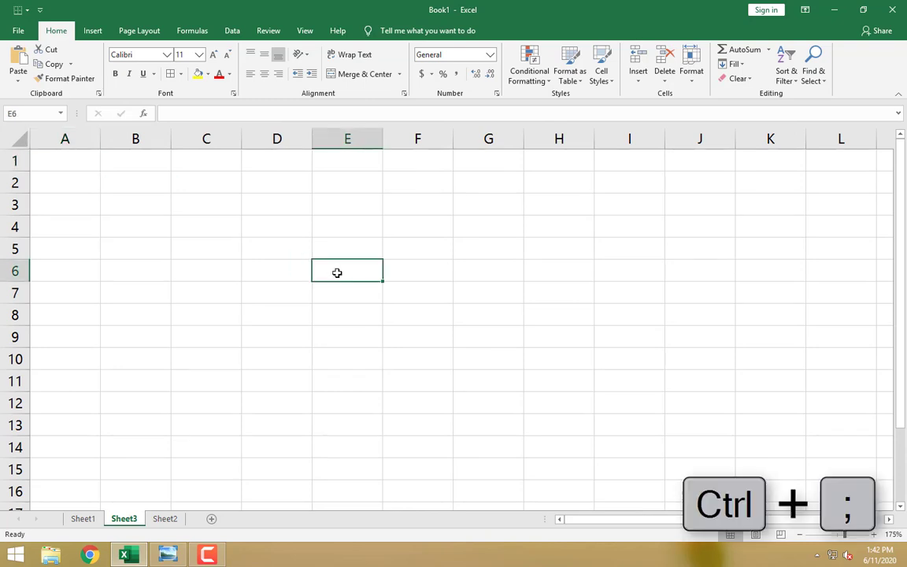
key("ctrl+semicolon")
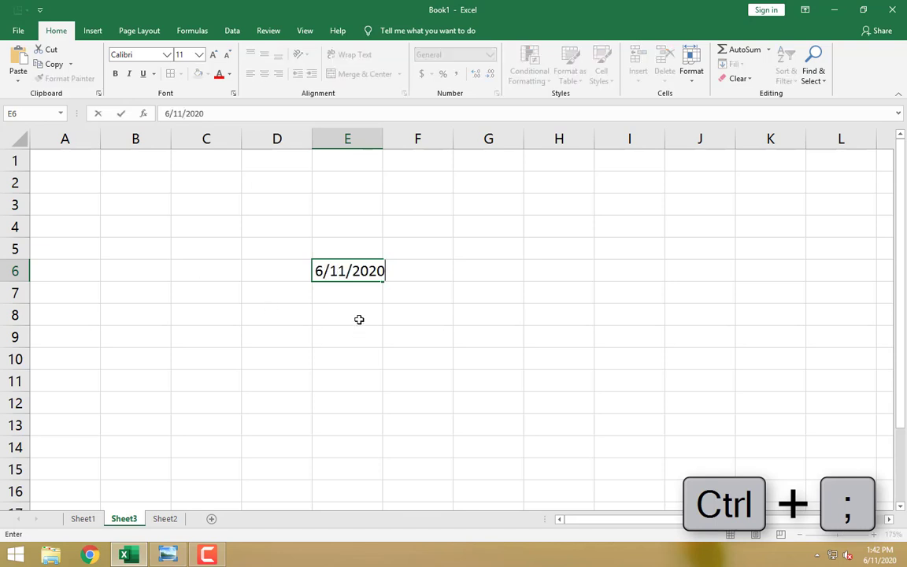
left_click(342, 310)
key("ctrl+shift+colon")
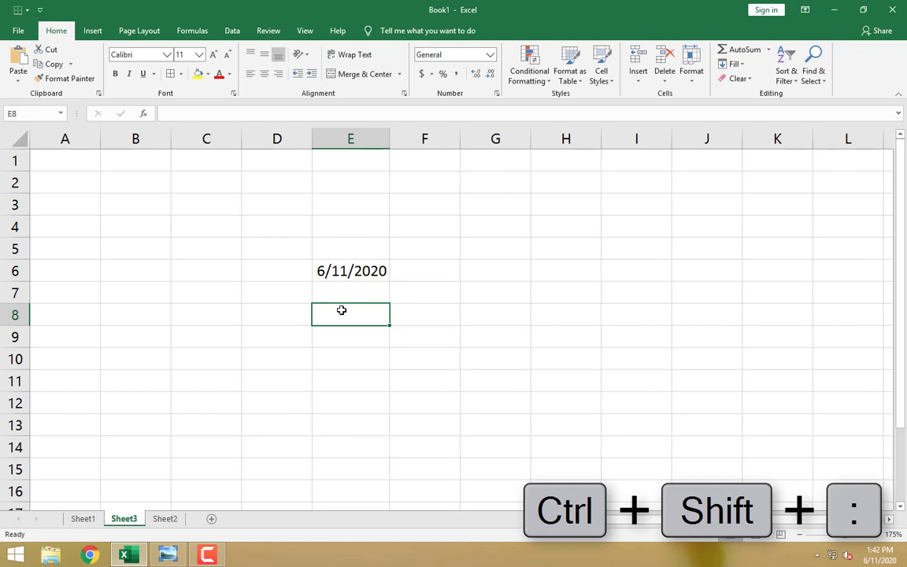
key("ctrl+shift+colon")
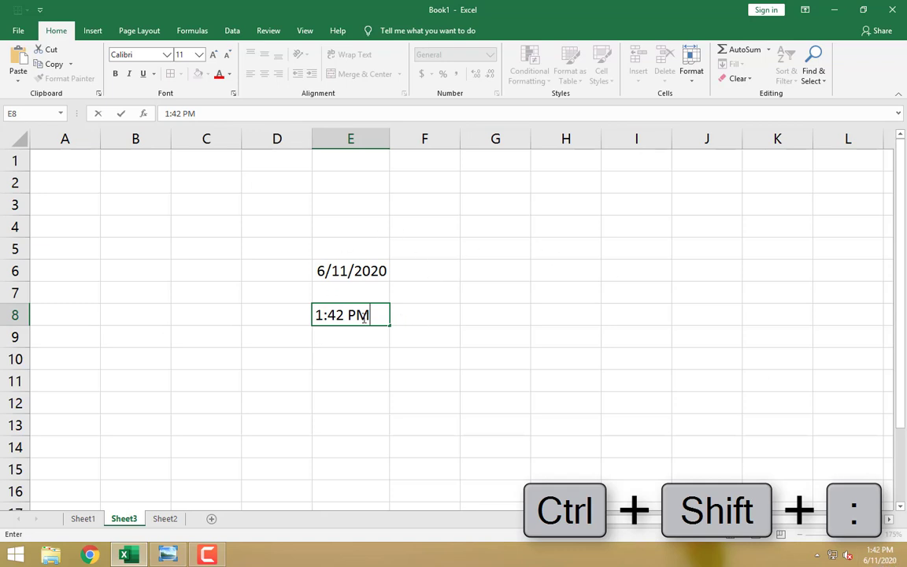
left_click(513, 265)
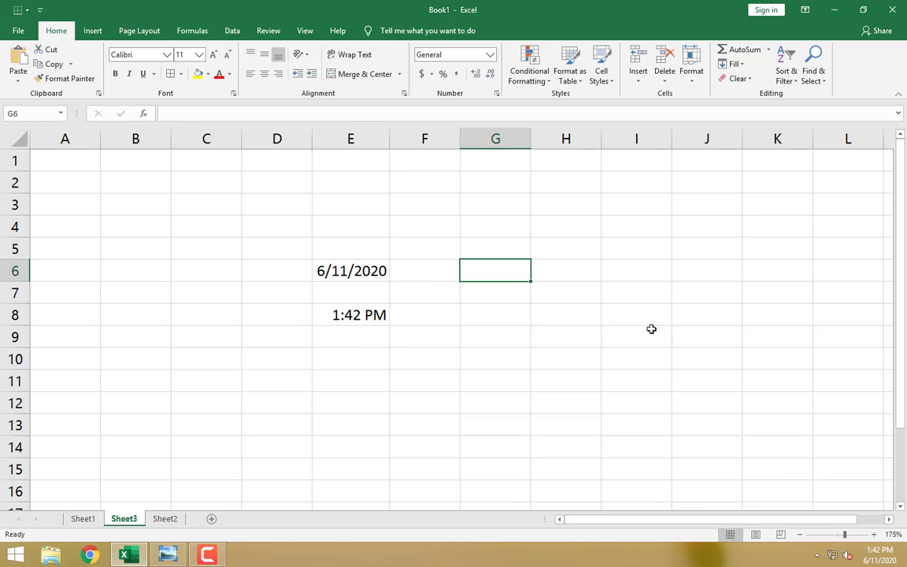
Enter 65 in cell H2, and try copying it down to H15, undoing only the copy
left_click_drag(691, 519, 715, 519)
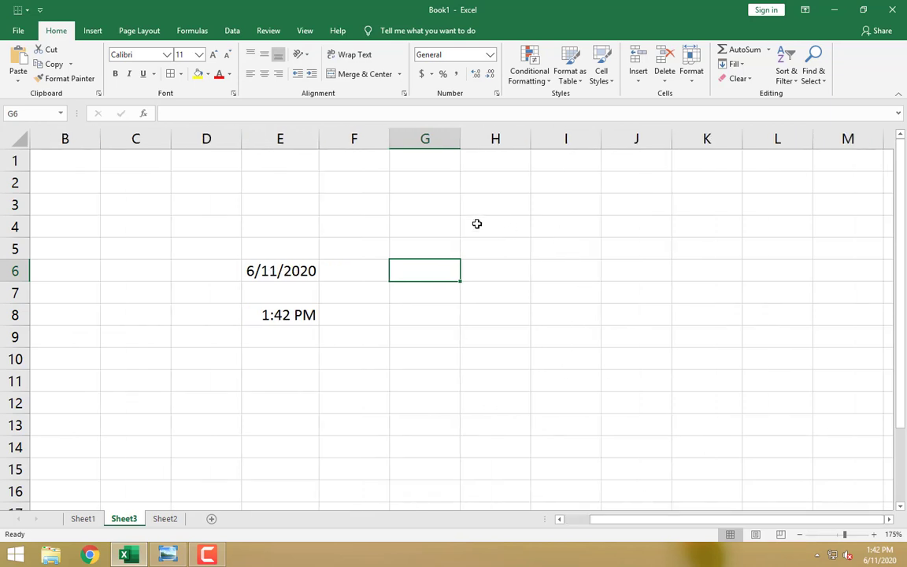
left_click(504, 223)
key("Up")
key("Up")
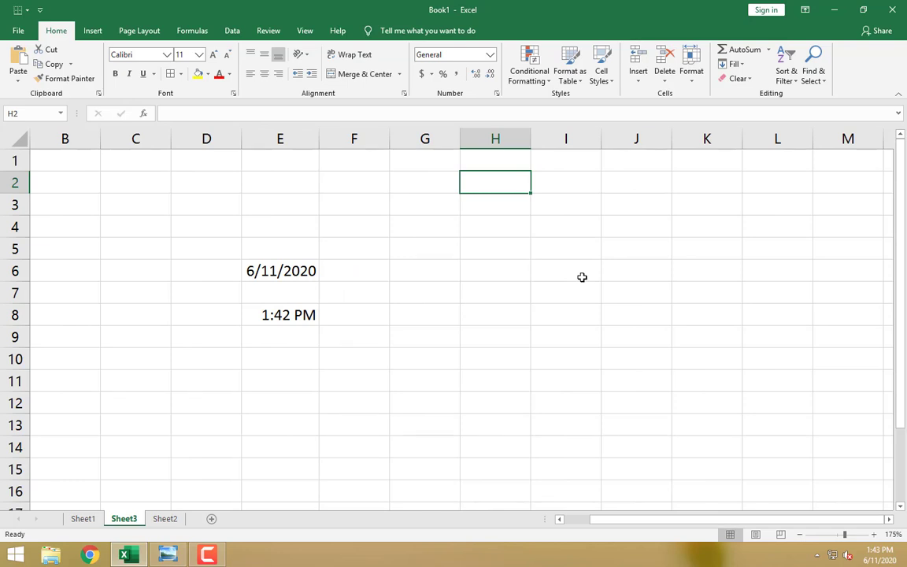
type("65")
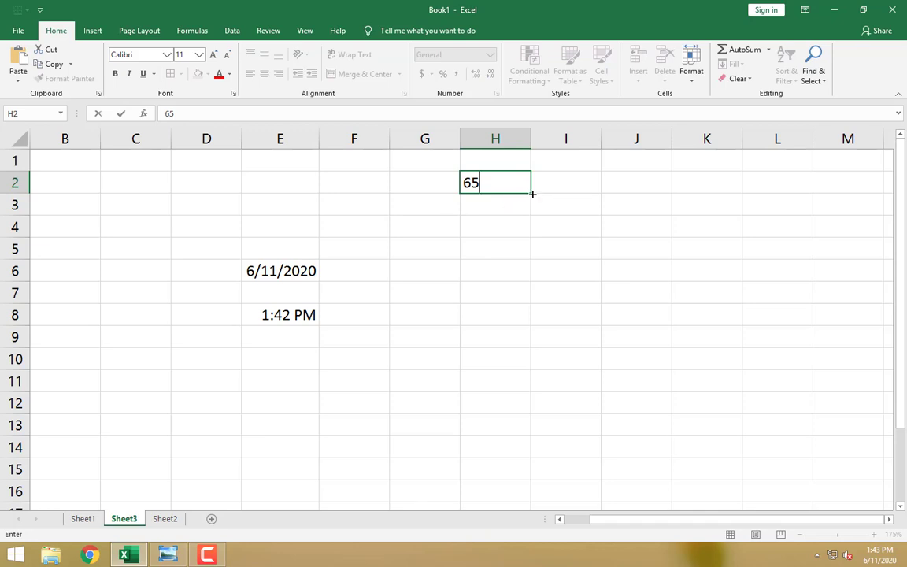
left_click_drag(532, 195, 534, 472)
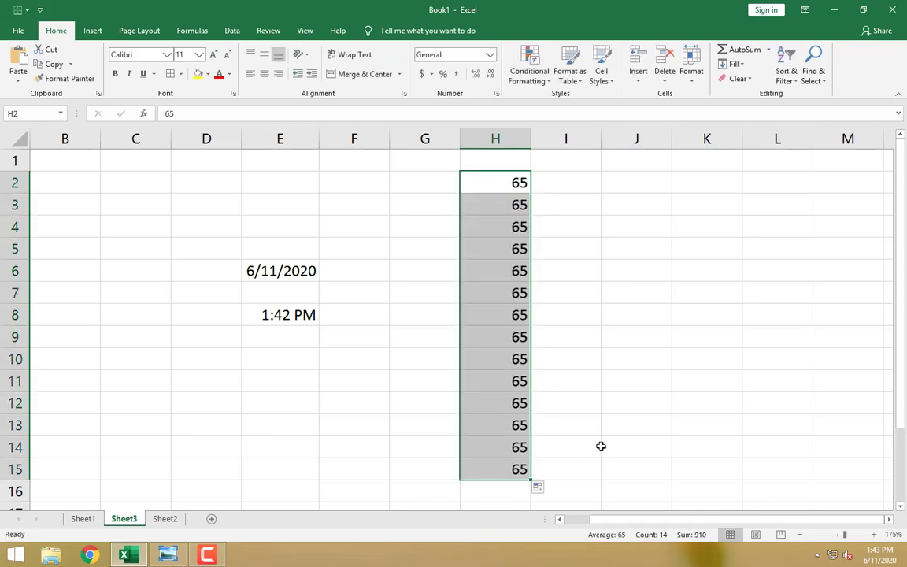
key("ctrl+z")
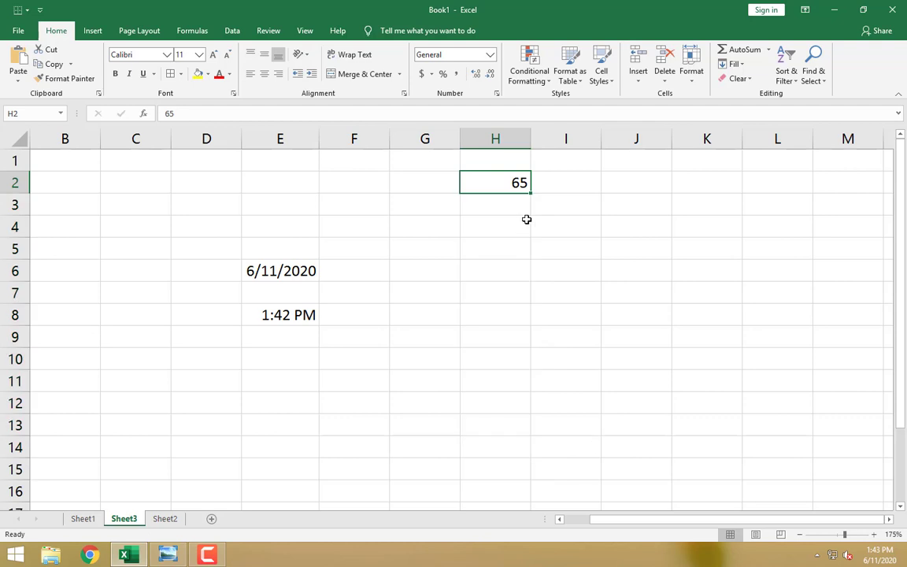
Fill H2 down to H16 as a series increasing by 1, and dismiss the ByteFence notification
left_click_drag(533, 191, 523, 492)
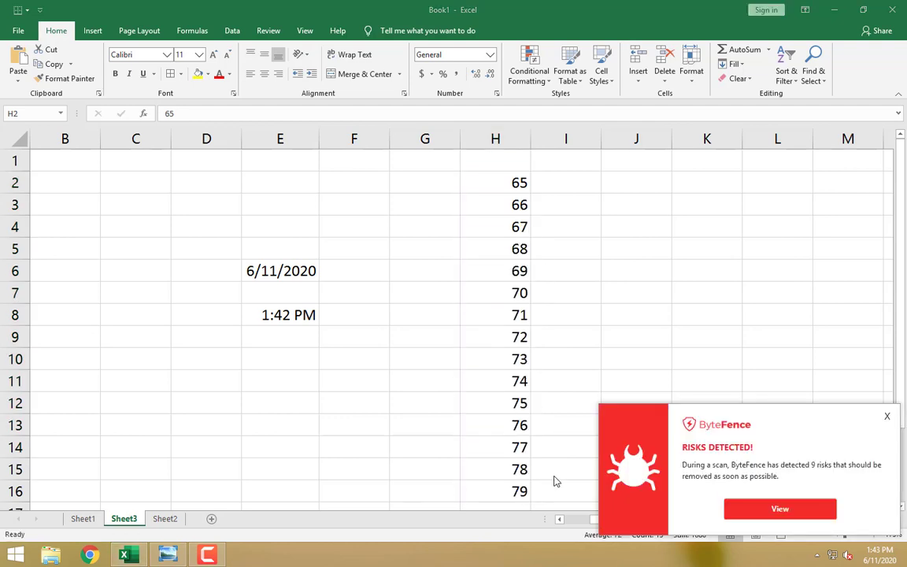
left_click(888, 417)
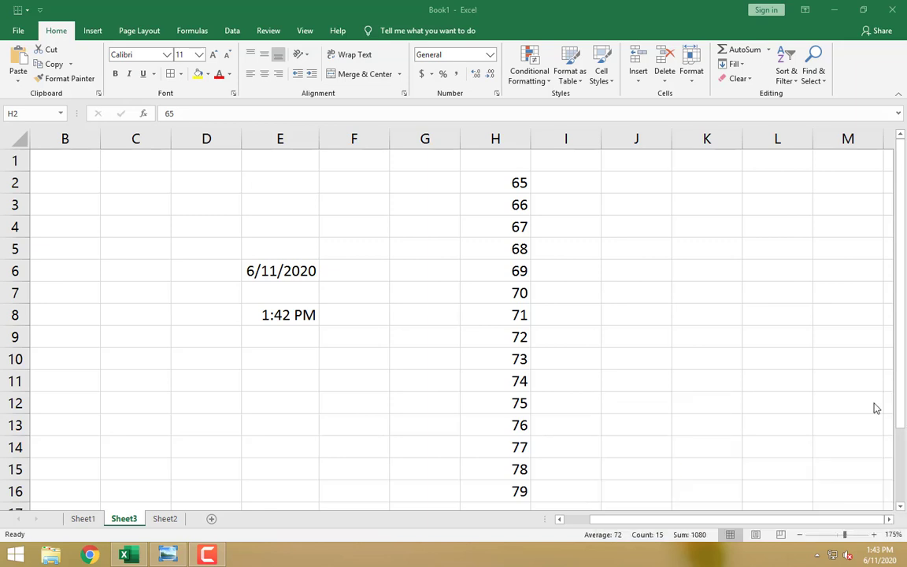
Enter the formula =CHAR(H2) in cell I2, and fill it down to I16
left_click(557, 182)
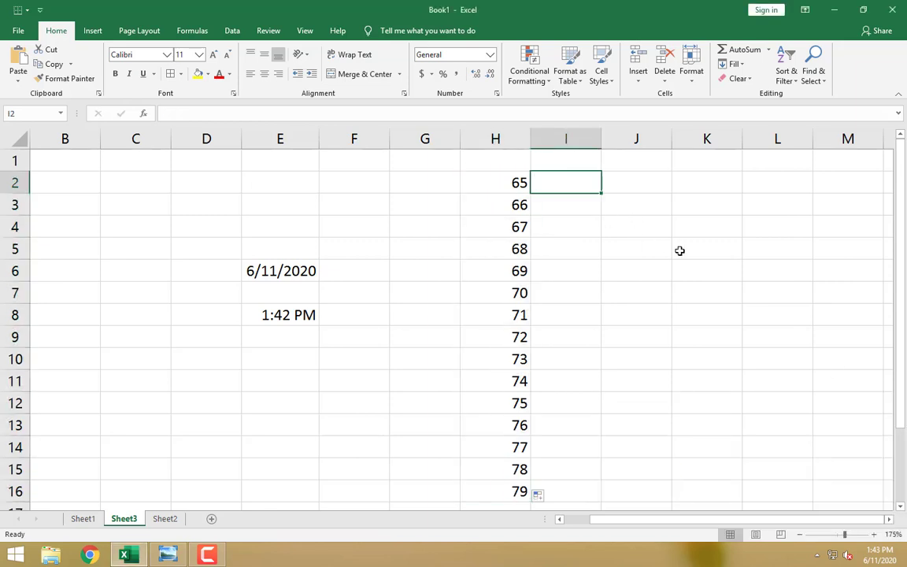
type("=char")
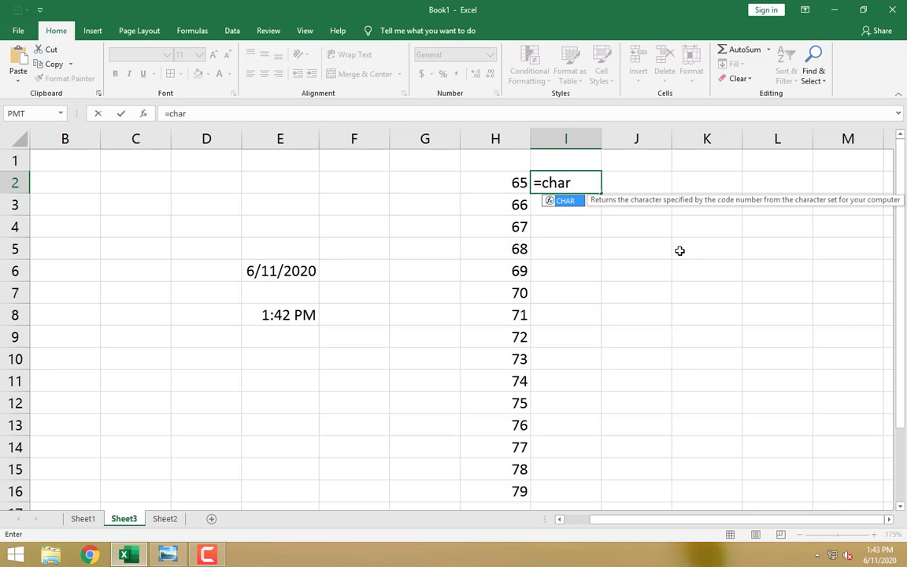
type("(")
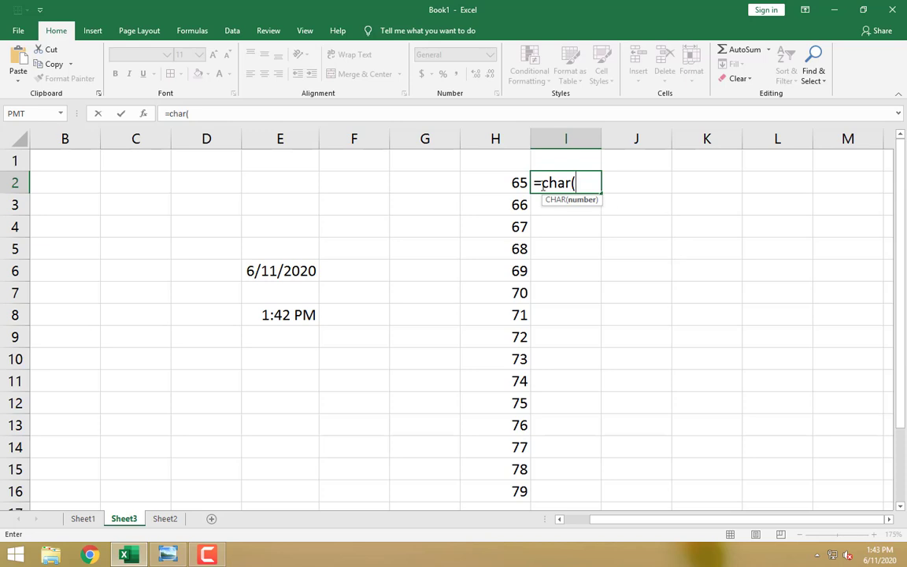
left_click(503, 183)
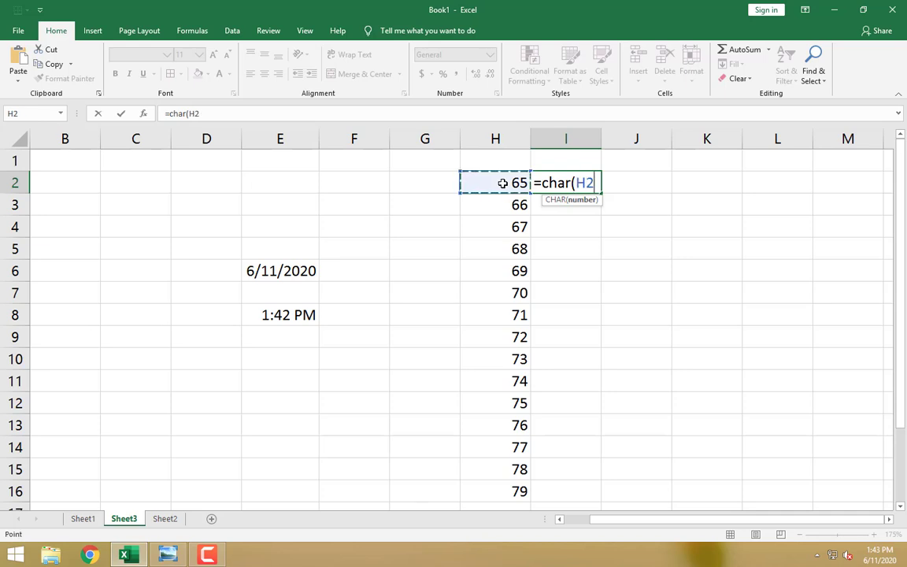
key("Return")
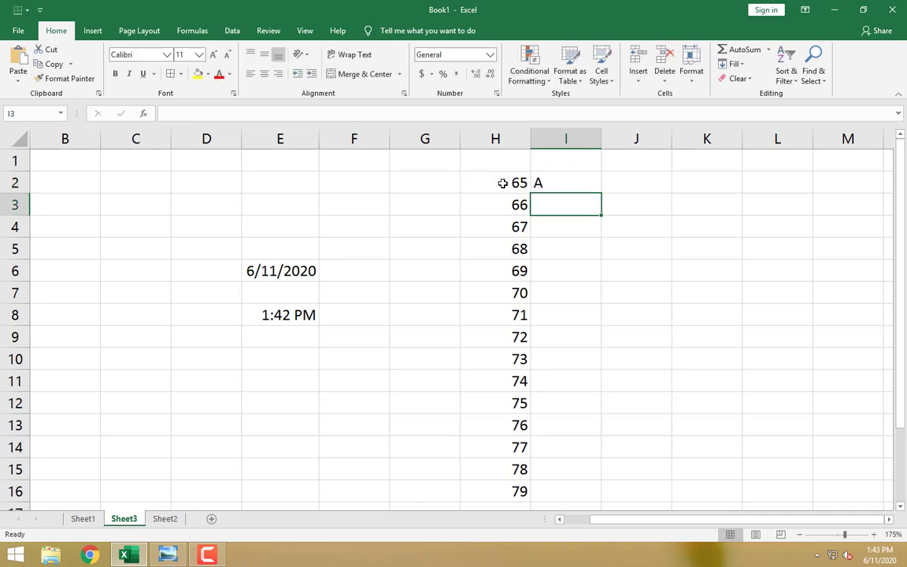
left_click(582, 187)
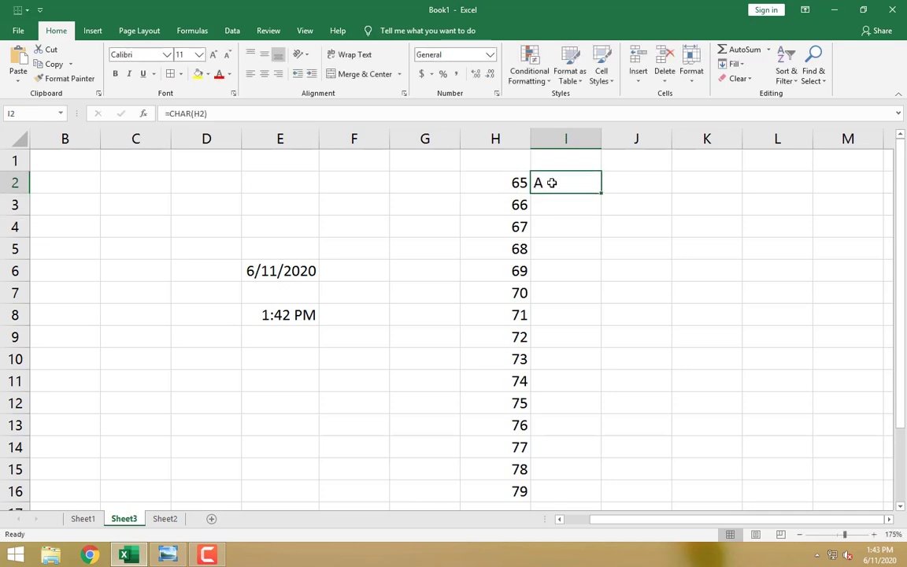
double_click(601, 194)
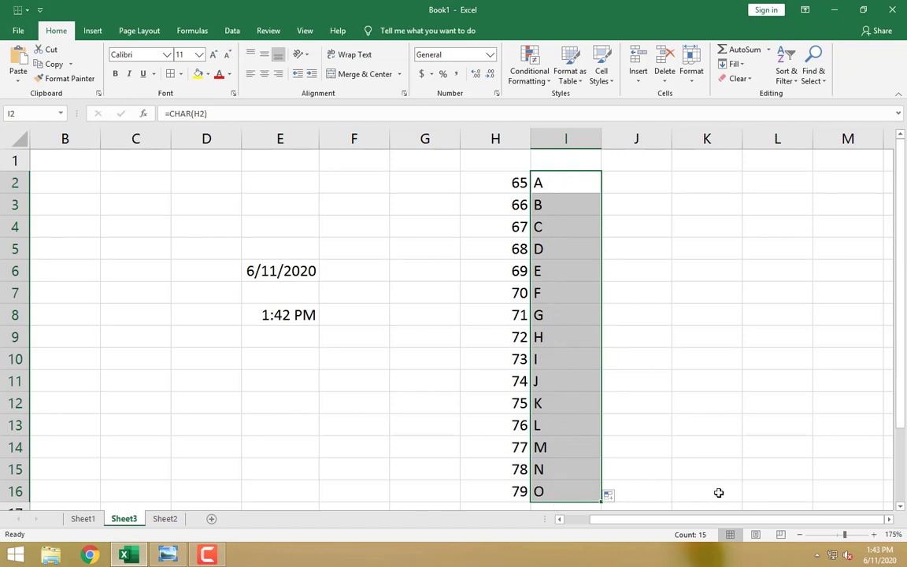
Add a new worksheet after Sheet3
left_click(211, 520)
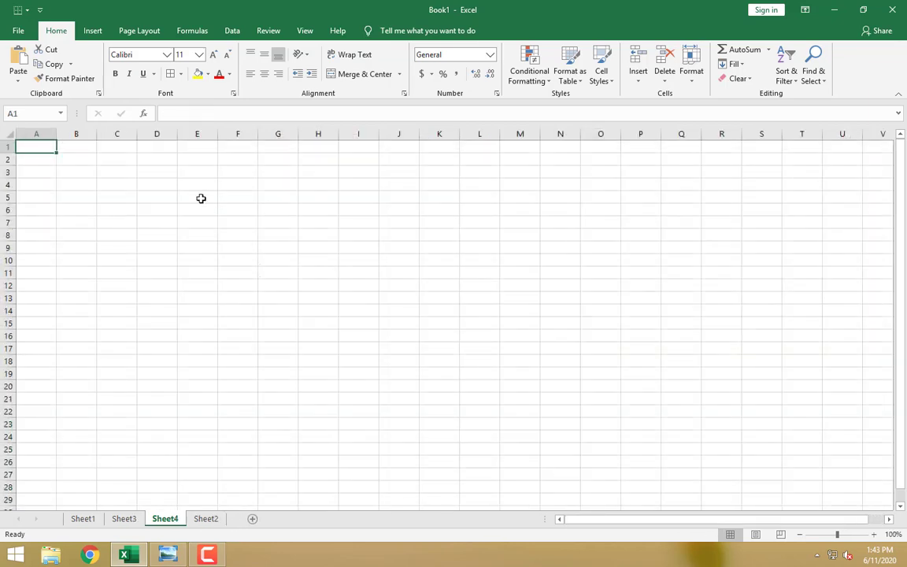
scroll(207, 268, "up", 6, "ctrl")
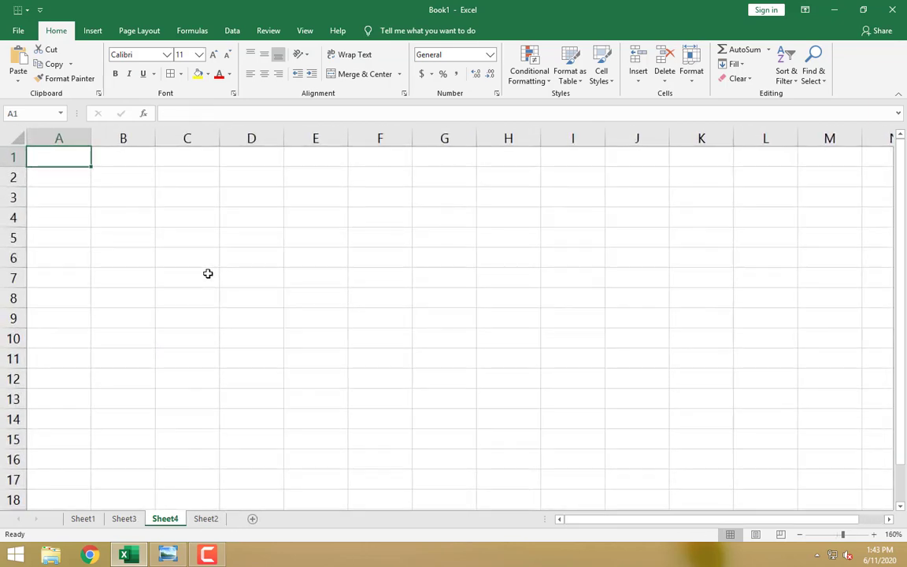
Enter 1 in cell C3, and fill it down to C10 as a series increasing by 1
left_click(220, 207)
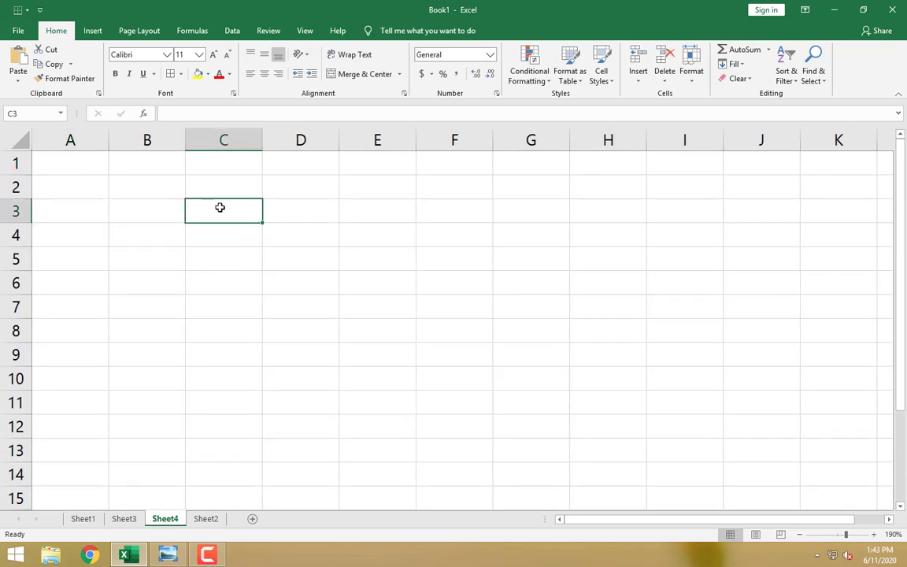
type("1")
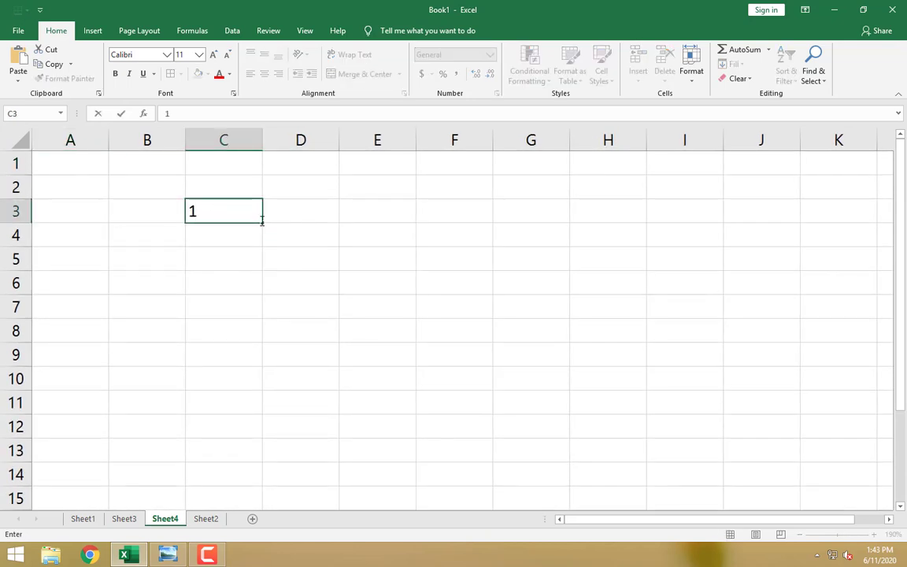
left_click_drag(262, 221, 253, 401)
Enter the formula =ROMAN(C3) in cell D3, and fill it down to D10
left_click(298, 206)
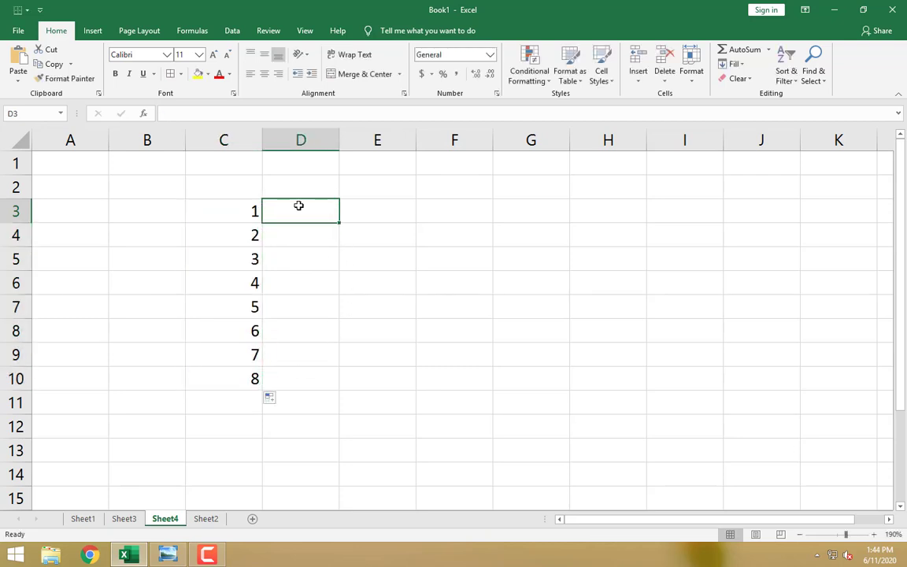
type("=")
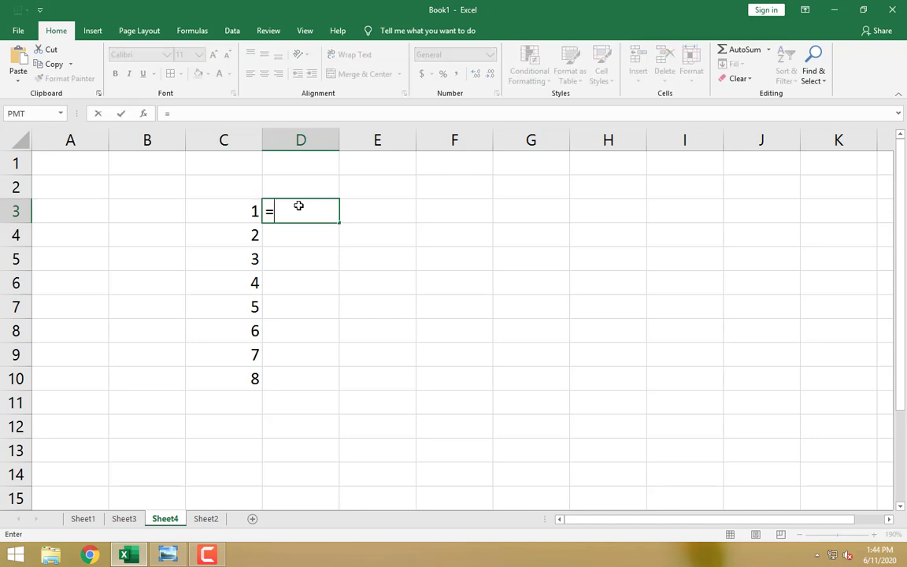
type("roman")
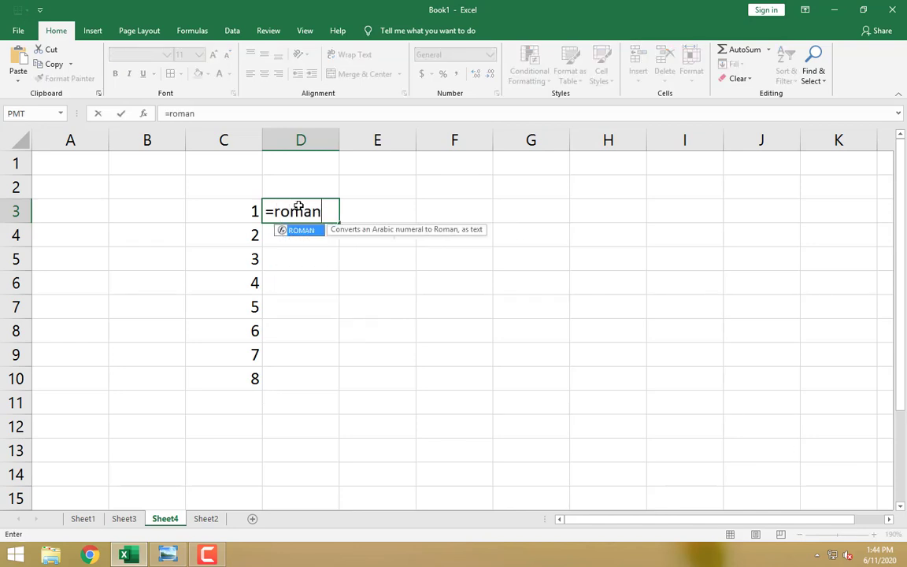
key("Tab")
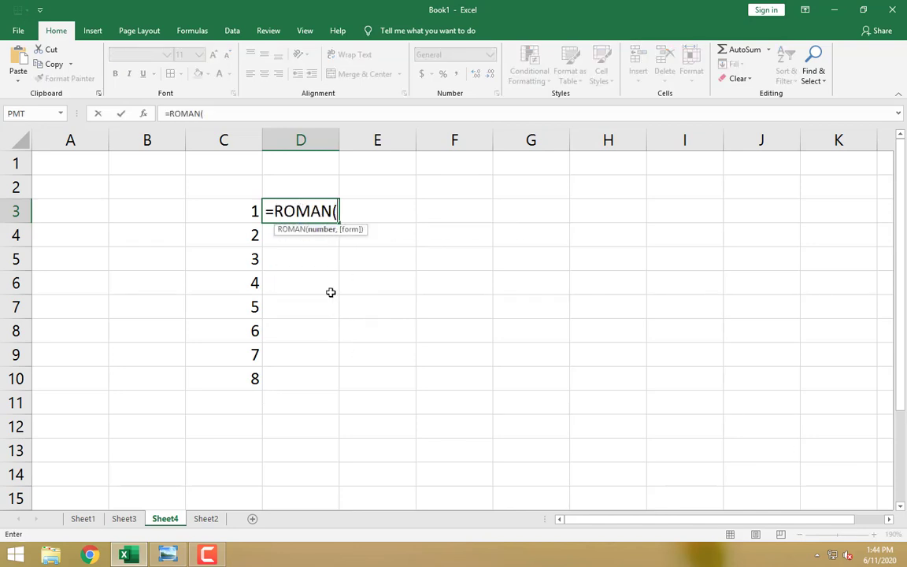
left_click(230, 210)
key("Return")
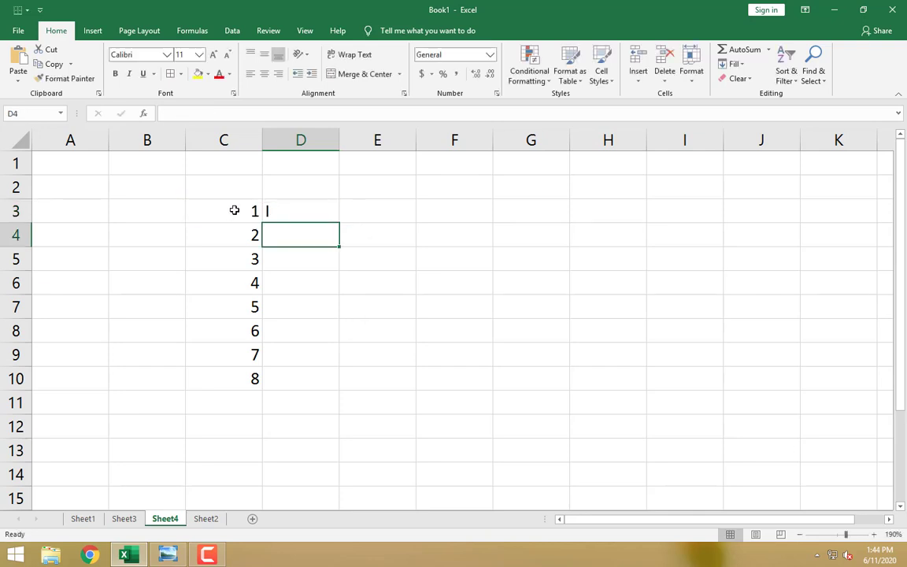
left_click(305, 211)
left_click_drag(340, 222, 330, 383)
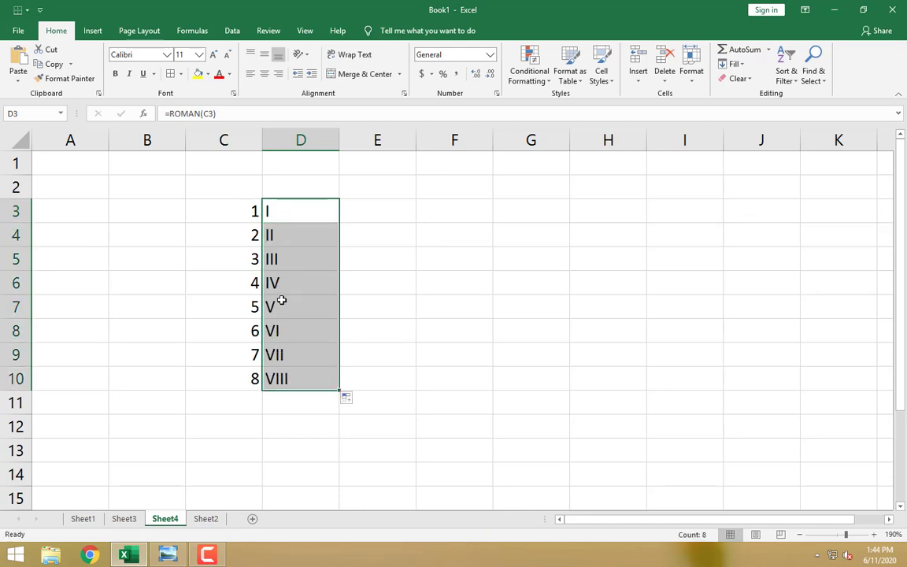
Enter the formula =ARABIC(D3) in cell E3, and fill it down to E10
left_click(375, 208)
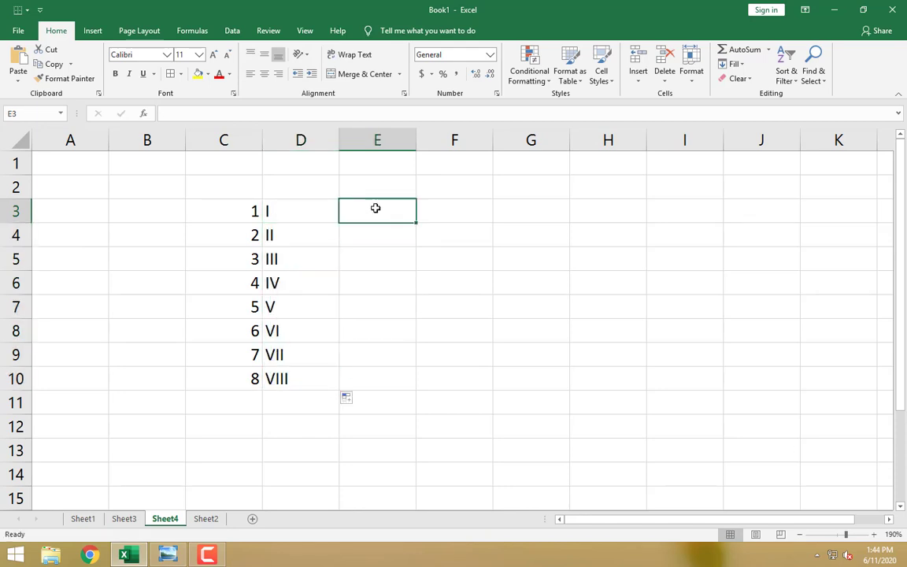
type("=")
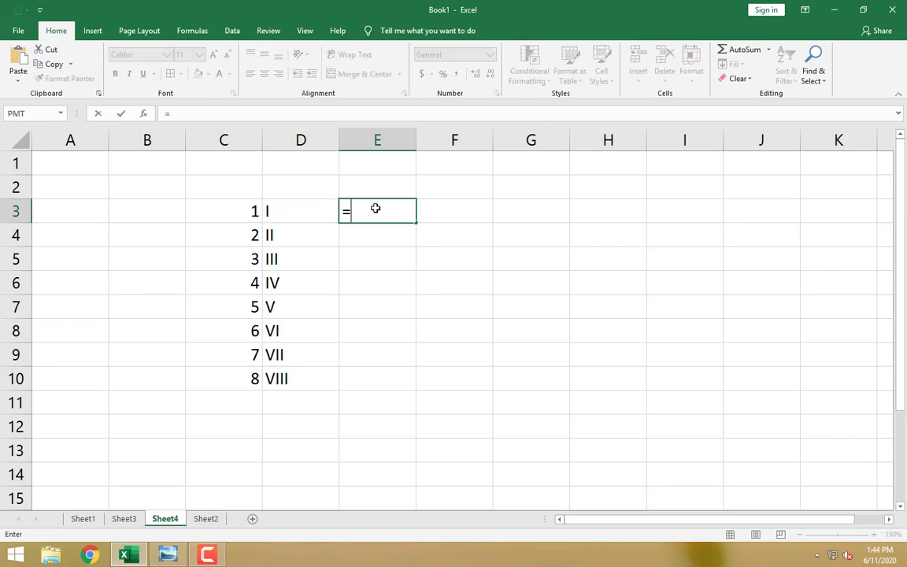
type("ar")
key("Return")
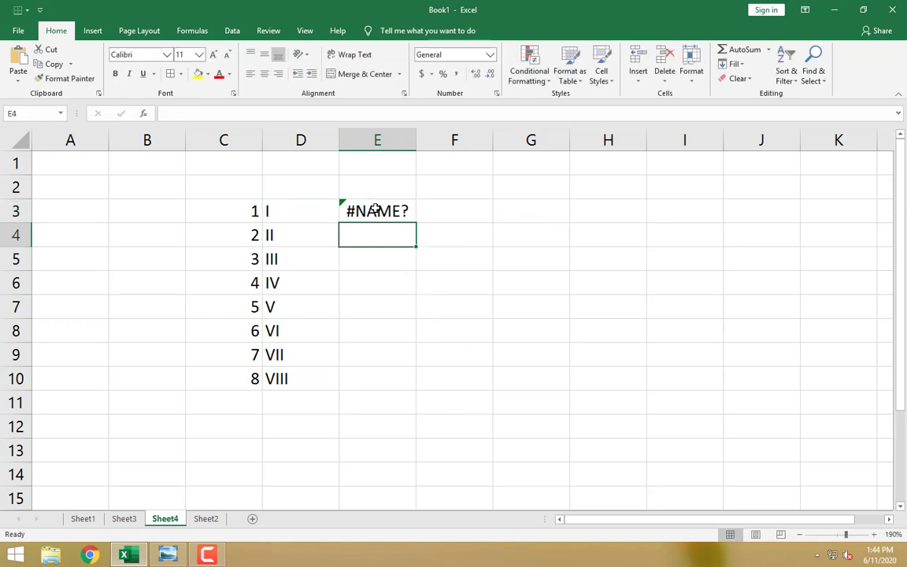
double_click(376, 209)
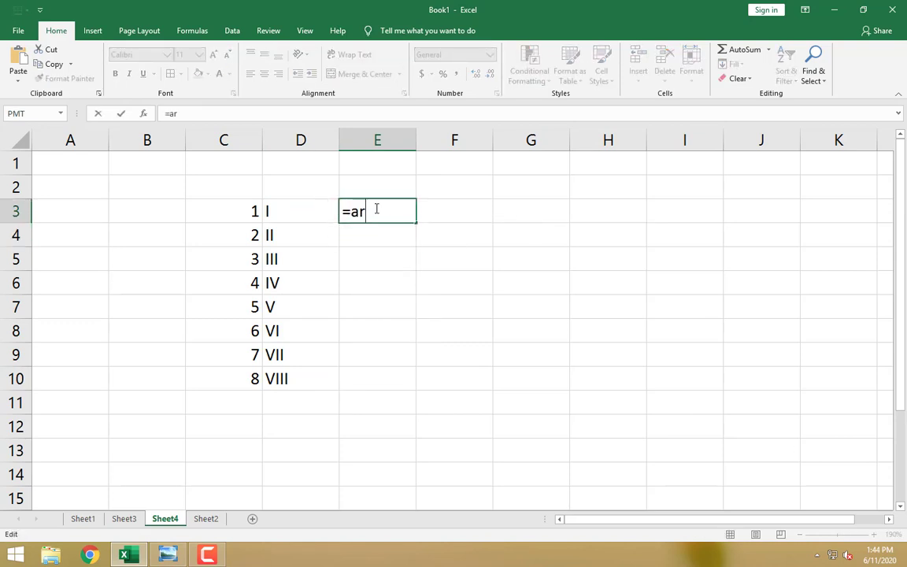
type("a")
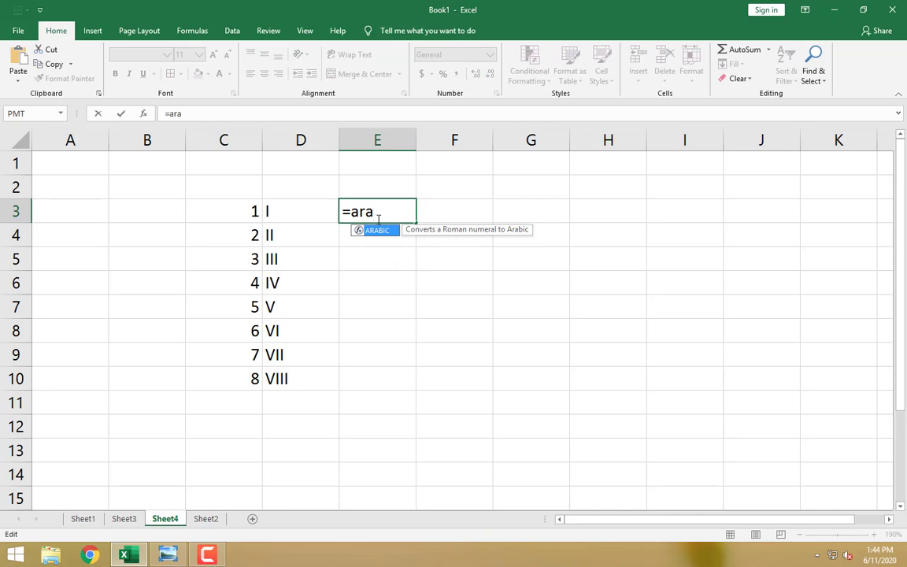
key("Tab")
left_click(287, 211)
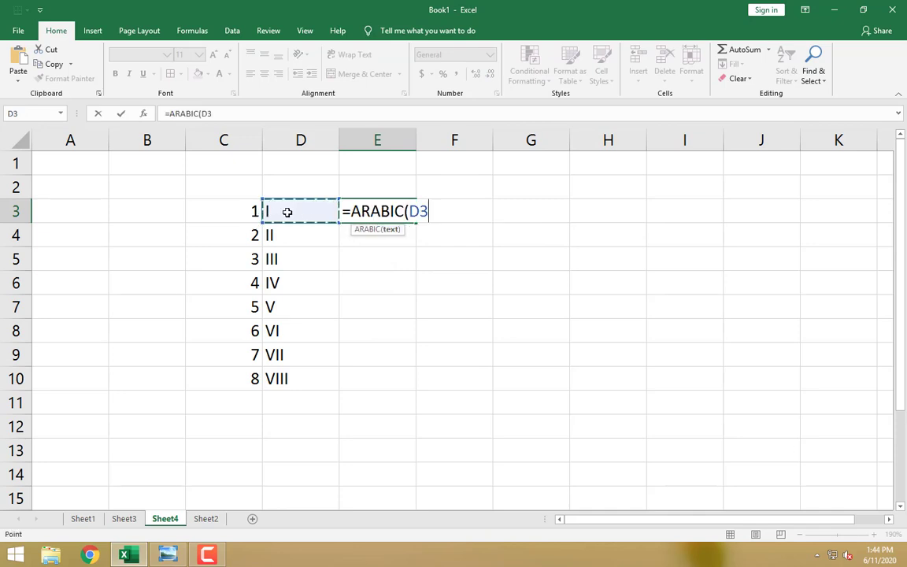
key("Return")
left_click(405, 208)
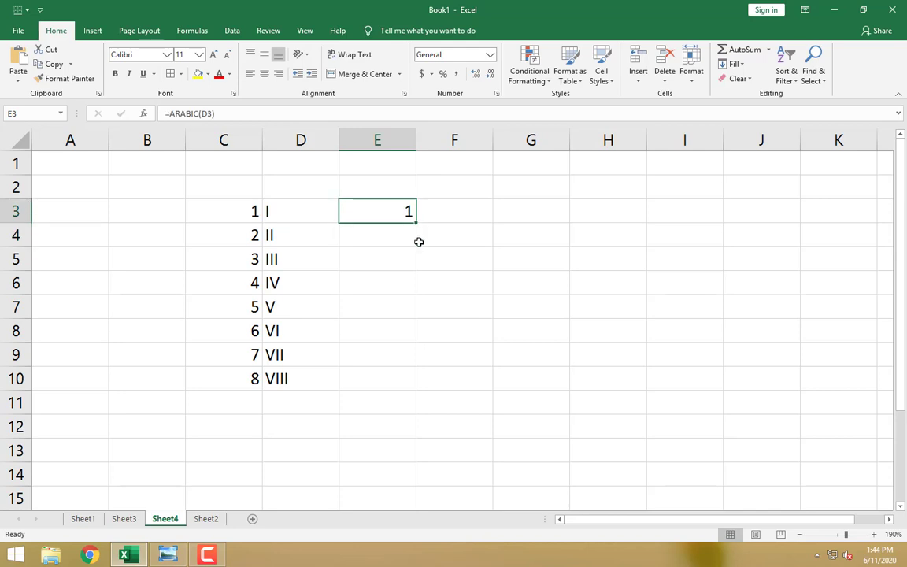
left_click_drag(416, 222, 410, 389)
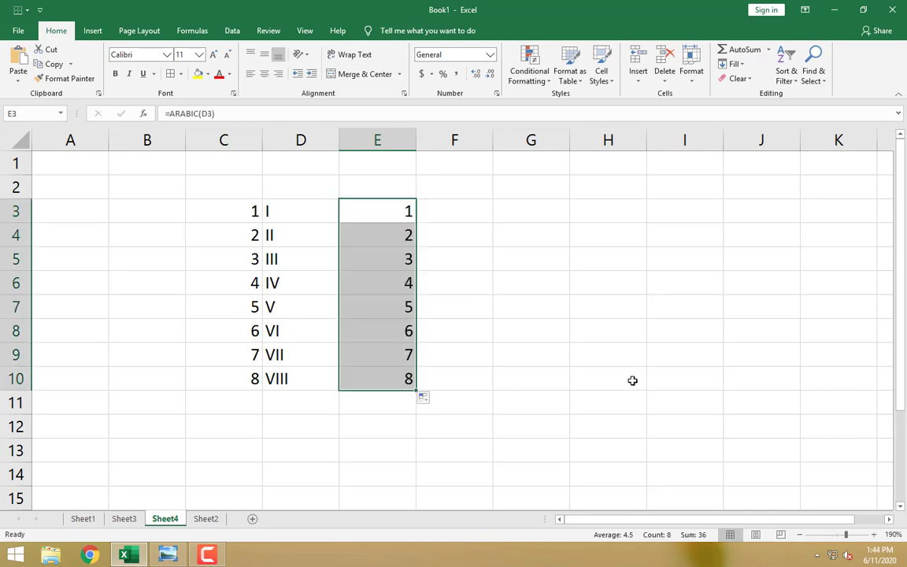